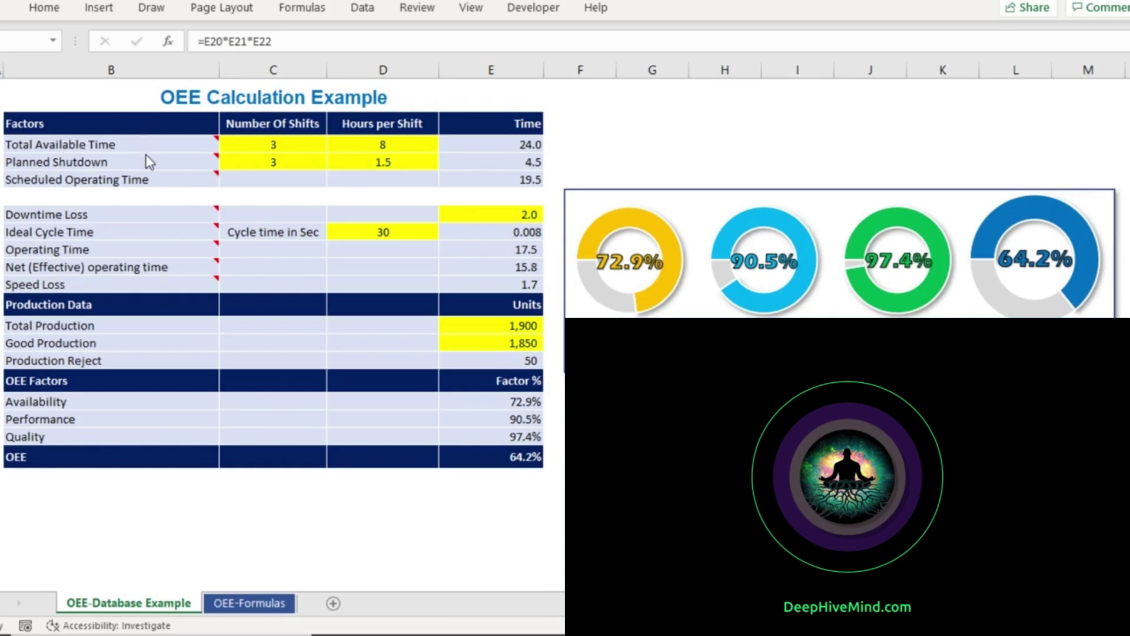
# Step: Examine the Total Available Time row, including its number of shifts and the formula behind its time in E4
pyautogui.click(191, 144)
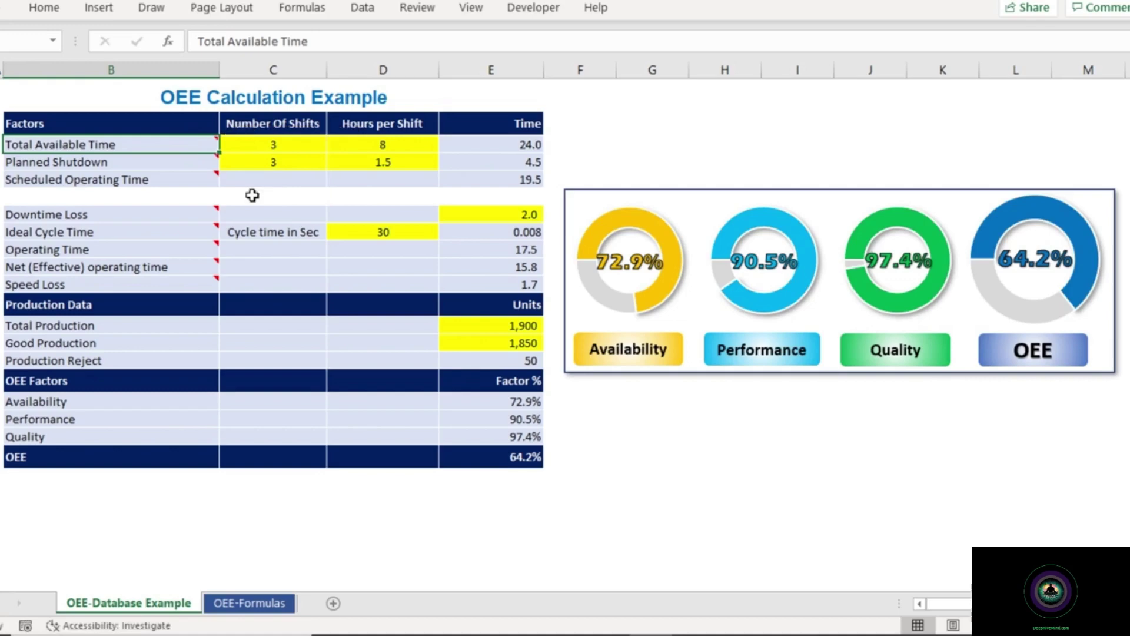
pyautogui.click(302, 145)
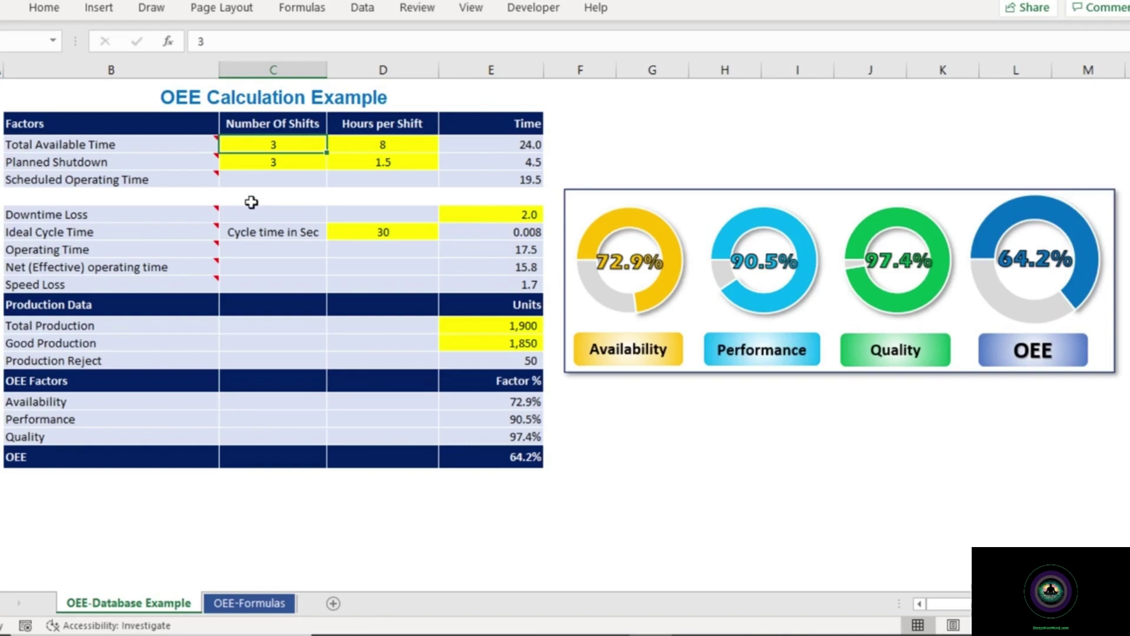
pyautogui.click(451, 148)
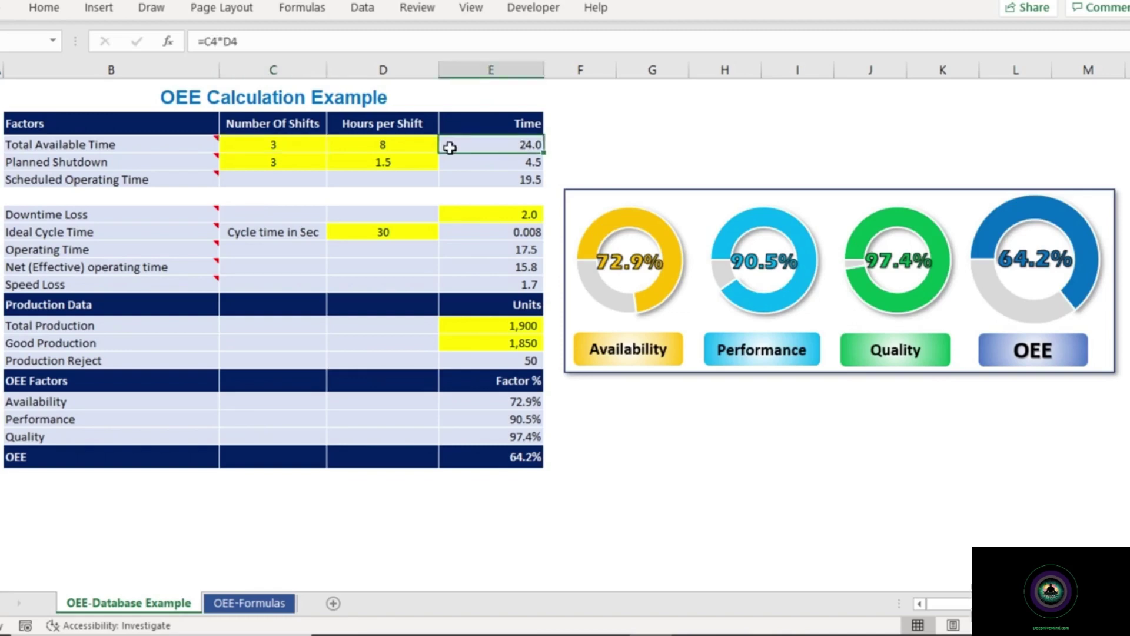
pyautogui.doubleClick(450, 148)
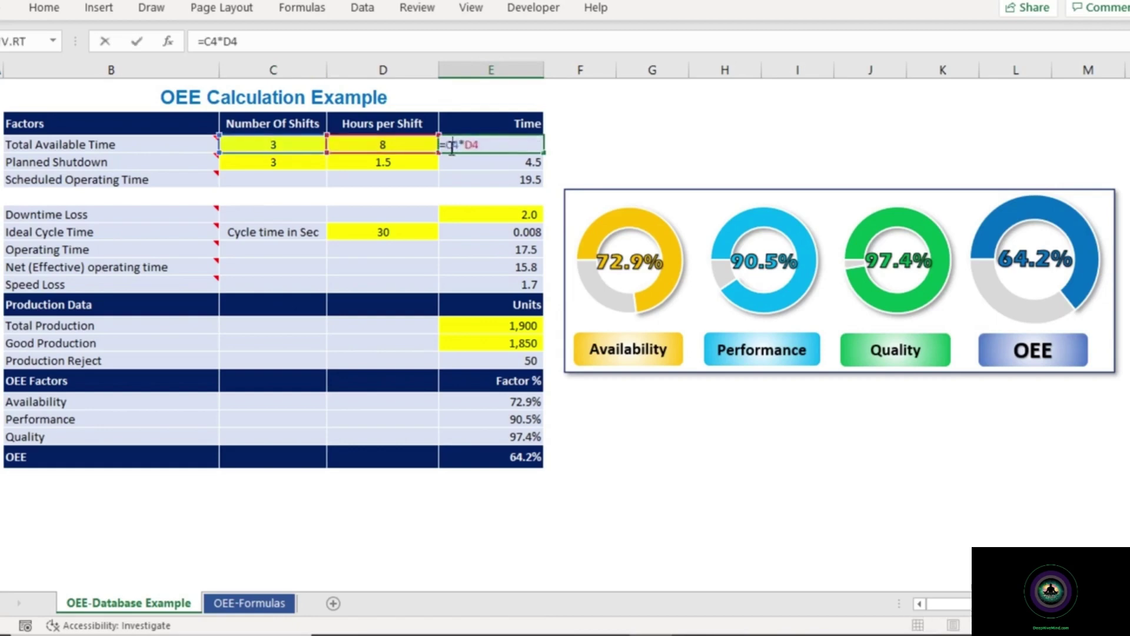
# Step: Read the Planned Shutdown note and inspect the row's shift count, hours per shift and time formula in E5
pyautogui.click(159, 157)
pyautogui.moveTo(160, 156)
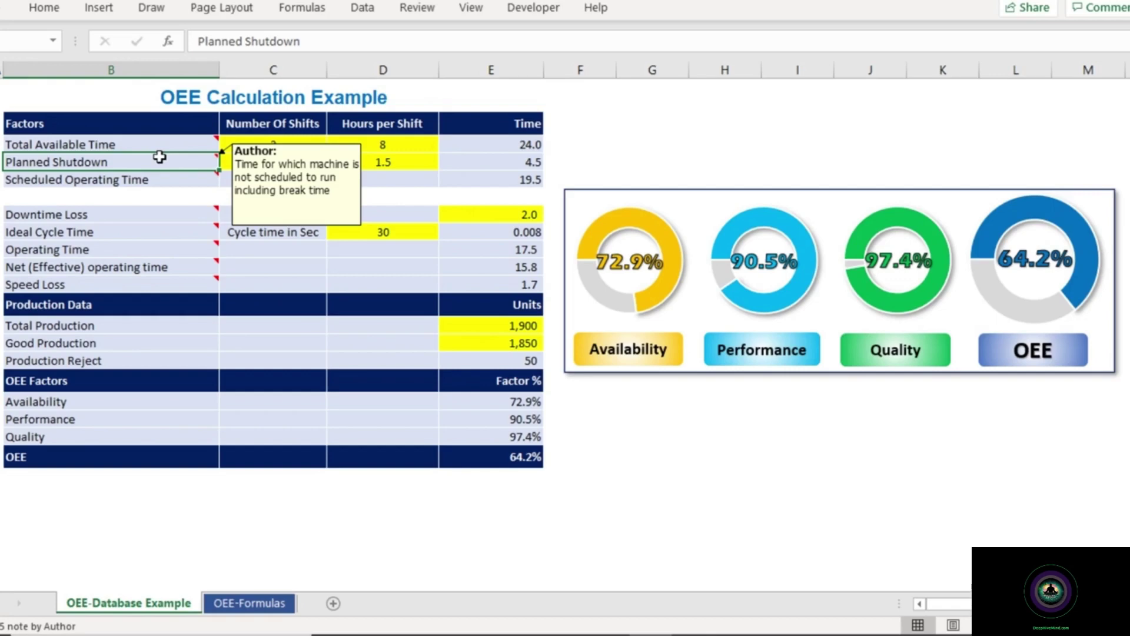
pyautogui.click(311, 162)
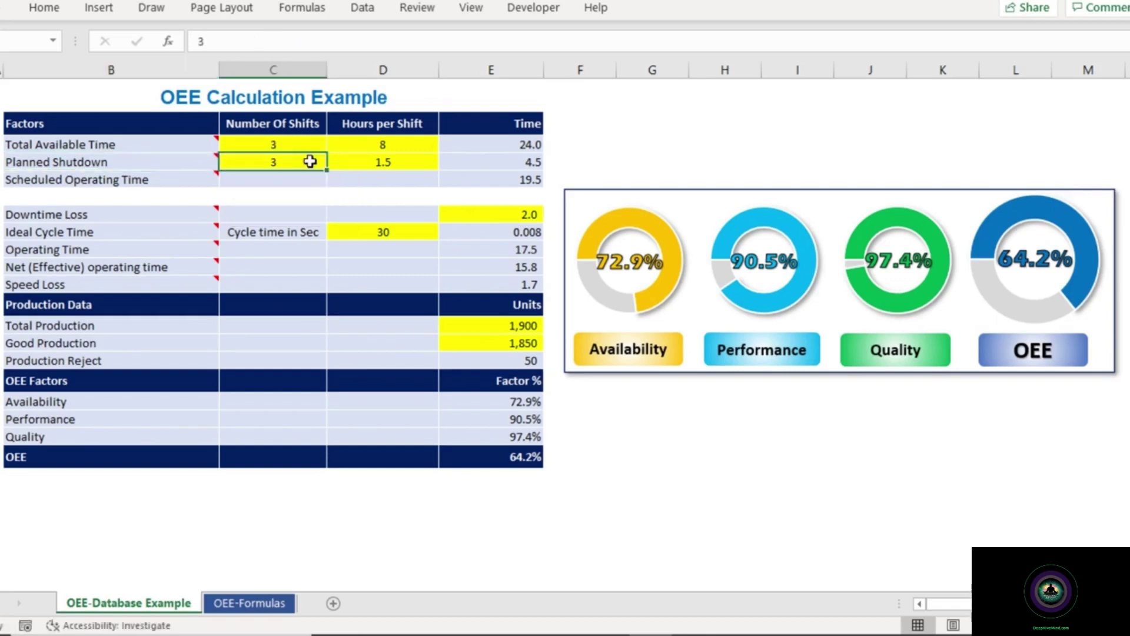
pyautogui.click(412, 163)
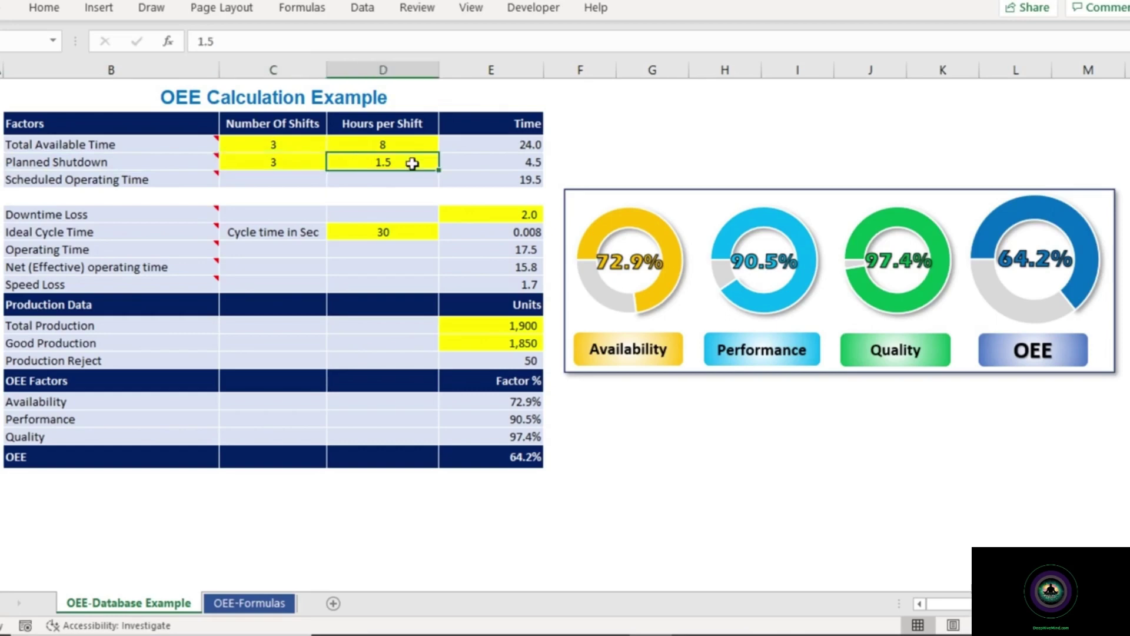
pyautogui.press('Right')
pyautogui.press('Down')
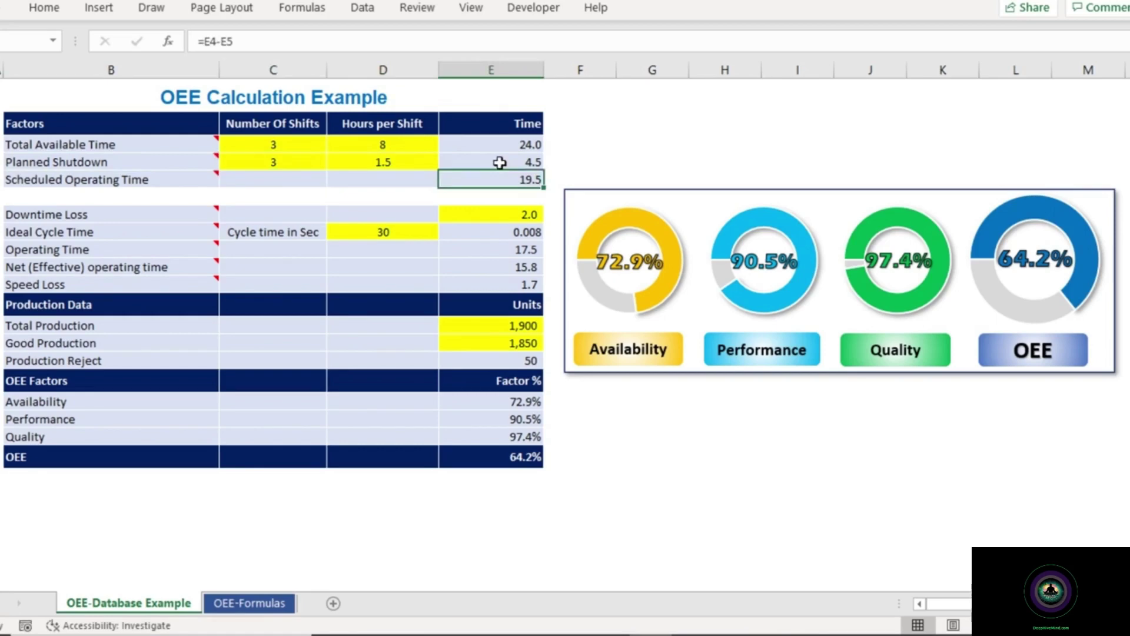
pyautogui.click(500, 163)
pyautogui.doubleClick(500, 162)
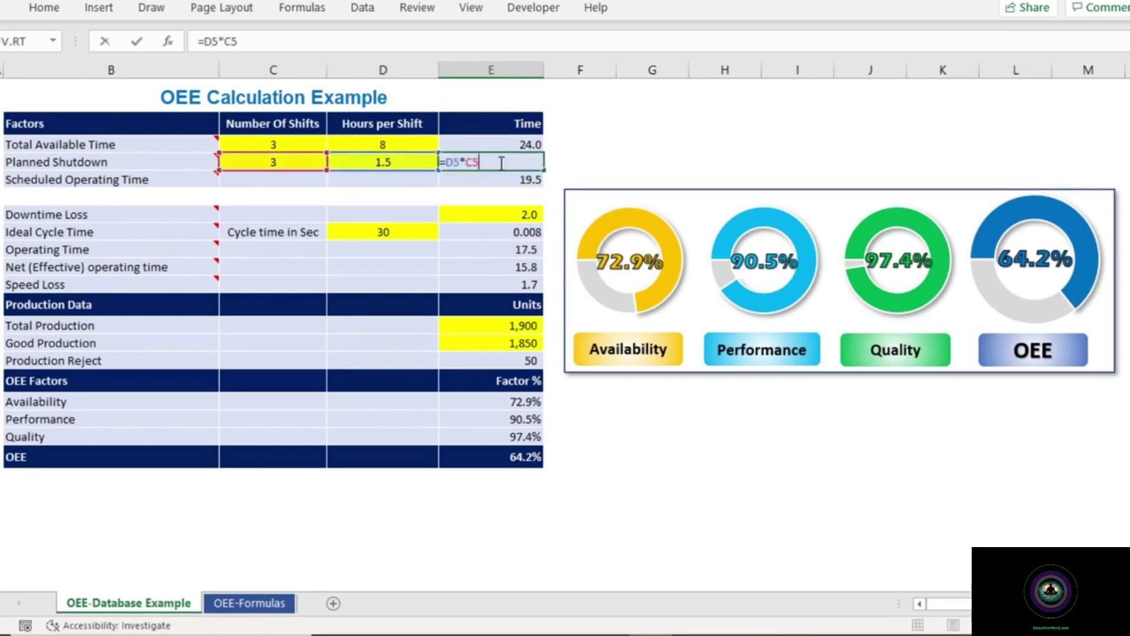
pyautogui.press('Return')
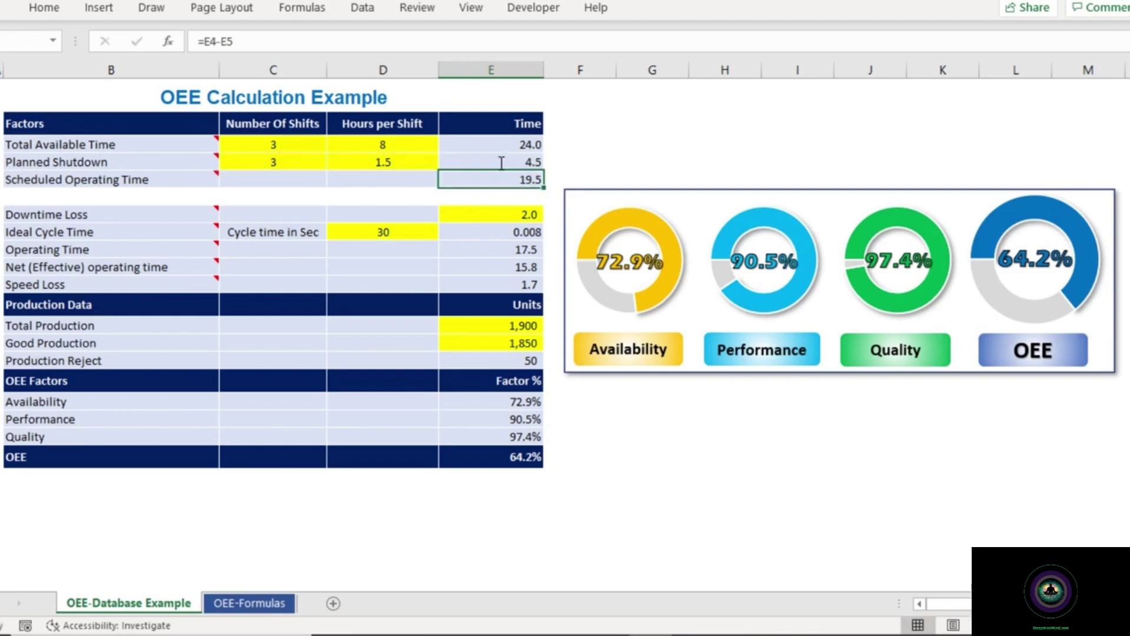
# Step: Read the Scheduled Operating Time note and inspect which cells its formula in E6 references
pyautogui.moveTo(154, 178)
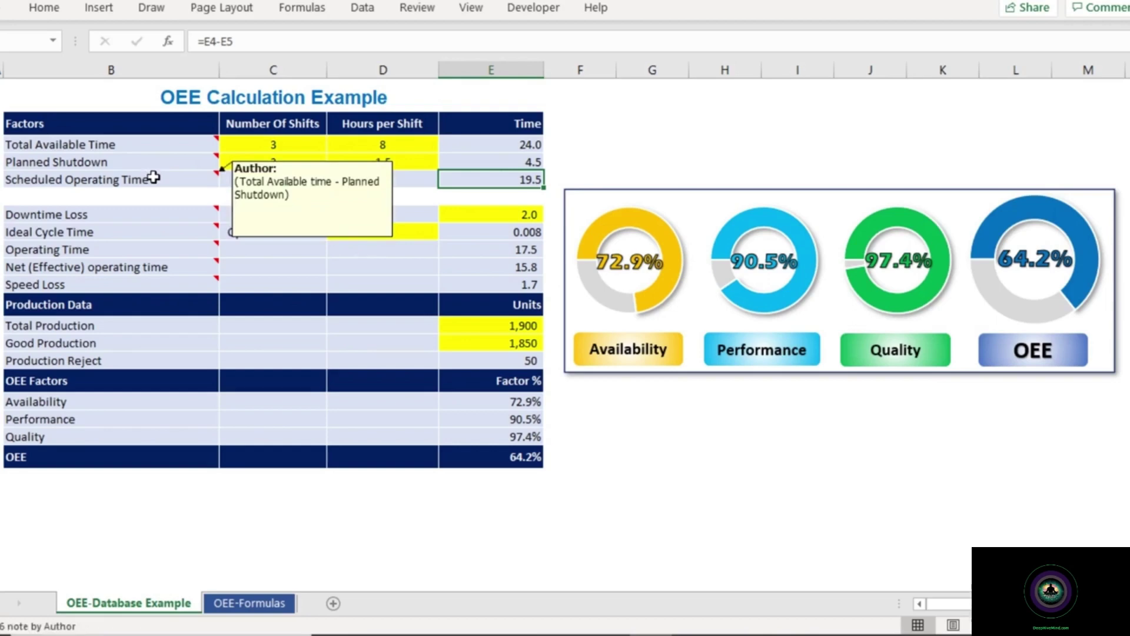
pyautogui.doubleClick(515, 180)
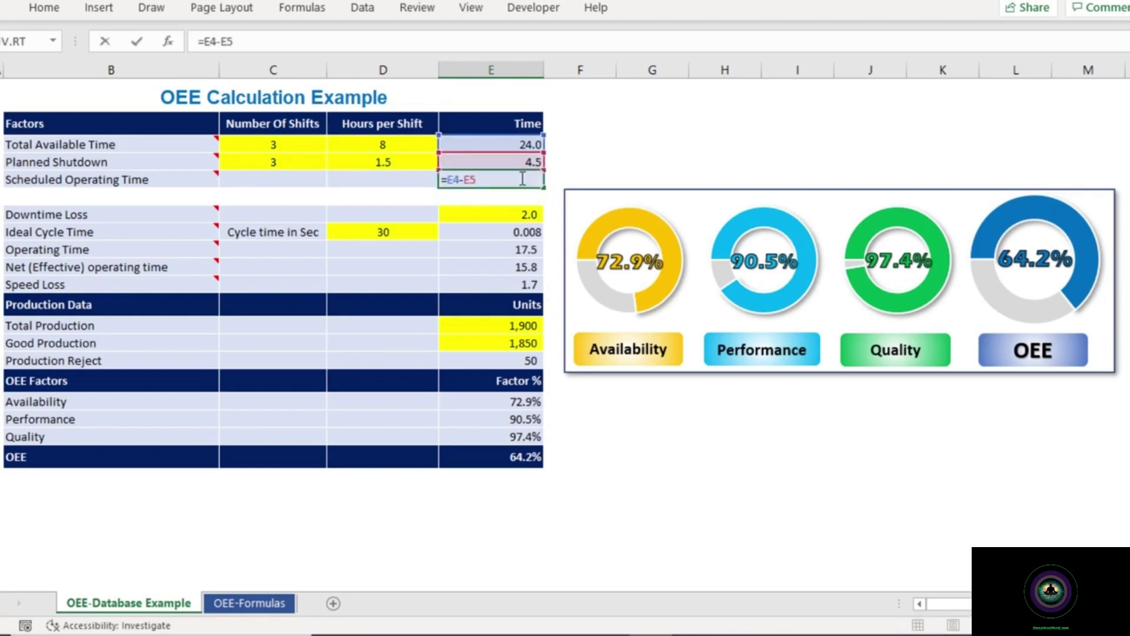
pyautogui.press('Return')
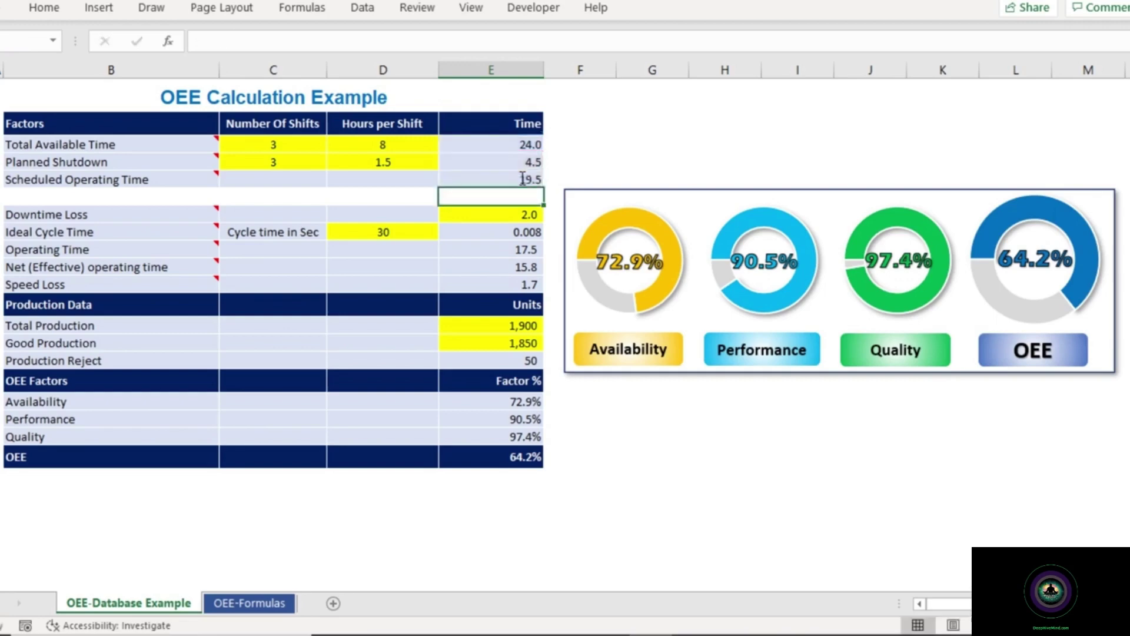
pyautogui.click(500, 173)
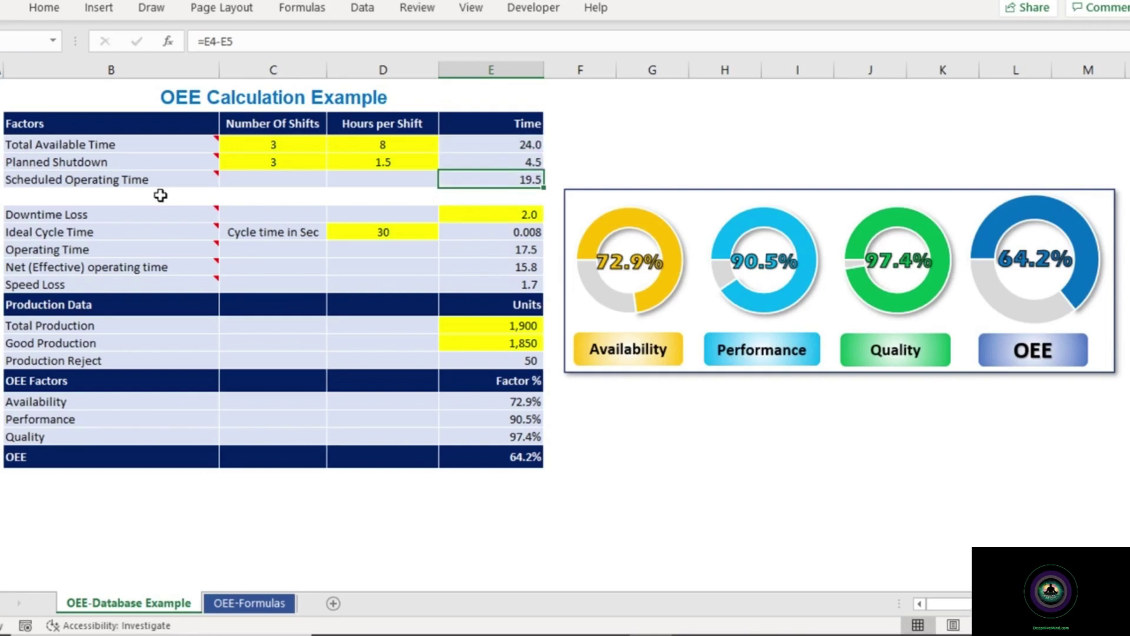
# Step: Read the note on Downtime Loss and check the hours entered for it in E8
pyautogui.moveTo(143, 216)
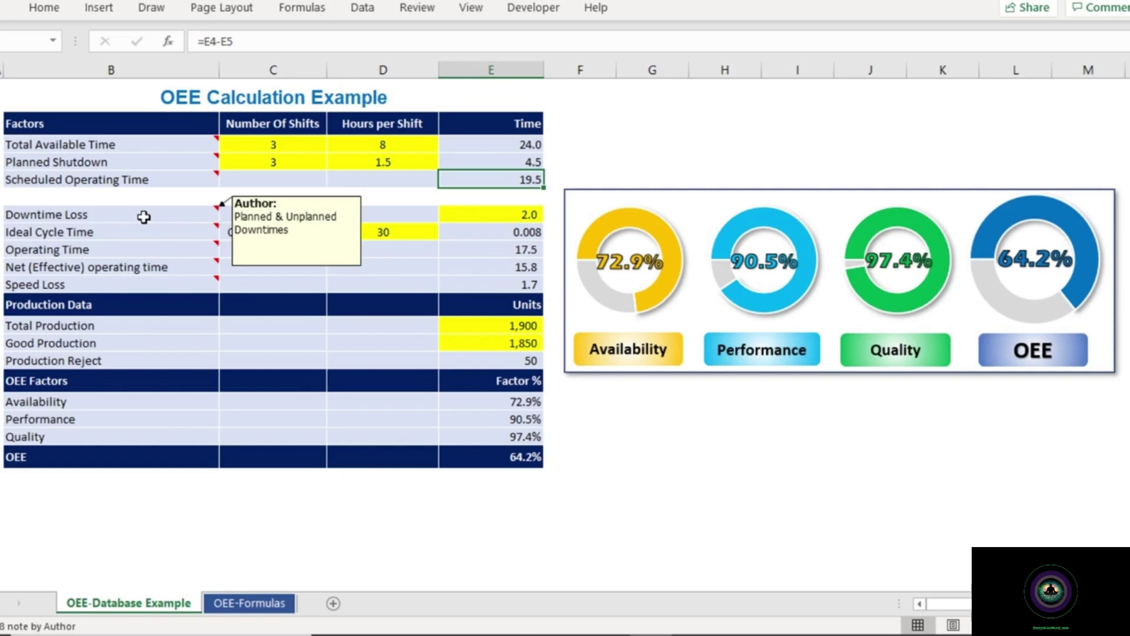
pyautogui.click(176, 216)
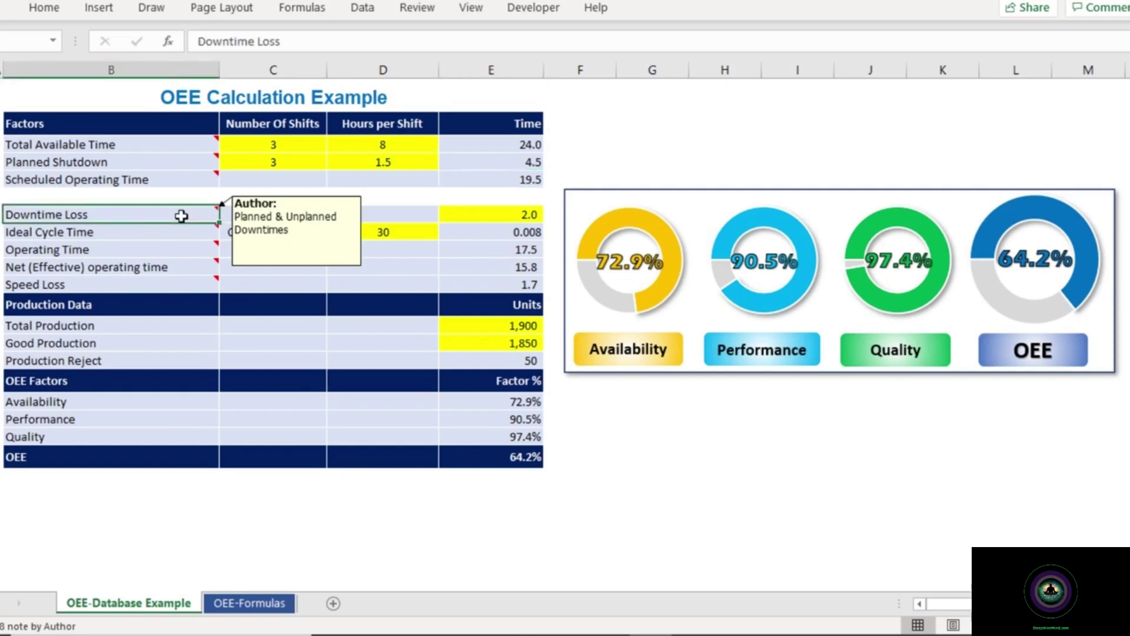
pyautogui.click(460, 213)
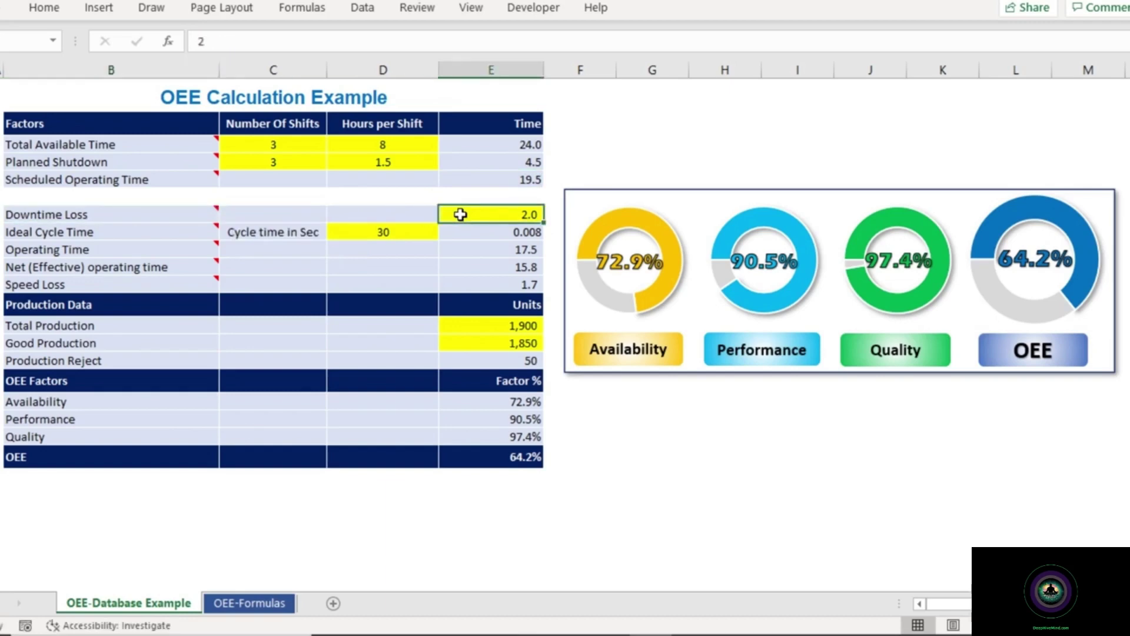
# Step: Review the Ideal Cycle Time note, its cycle time in seconds and the formula converting it to hours in E9
pyautogui.click(145, 234)
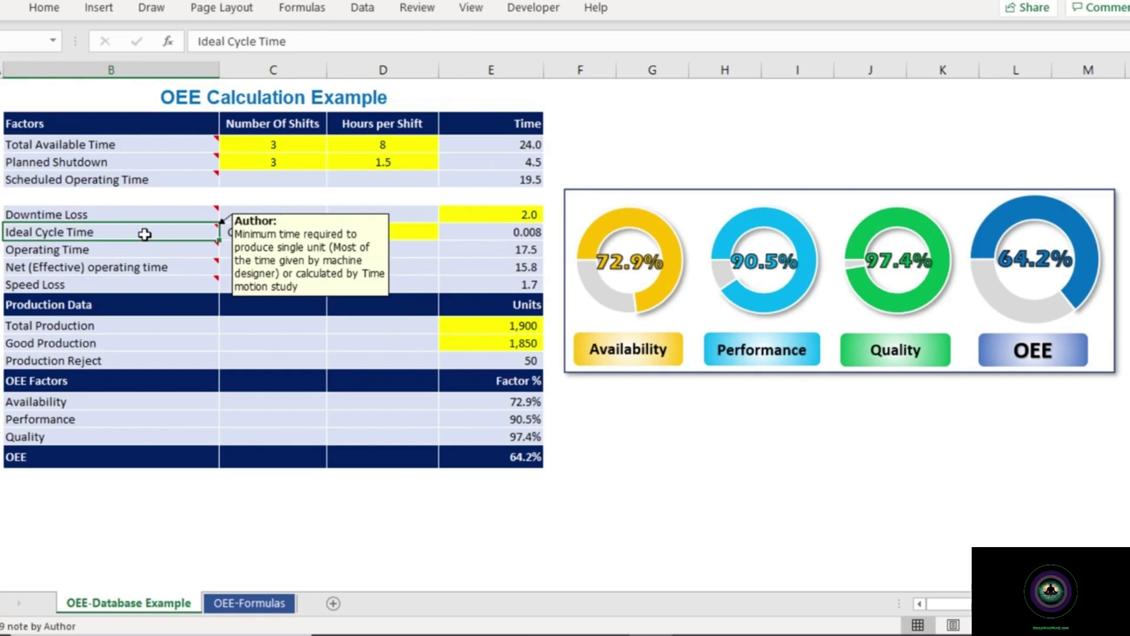
pyautogui.click(273, 228)
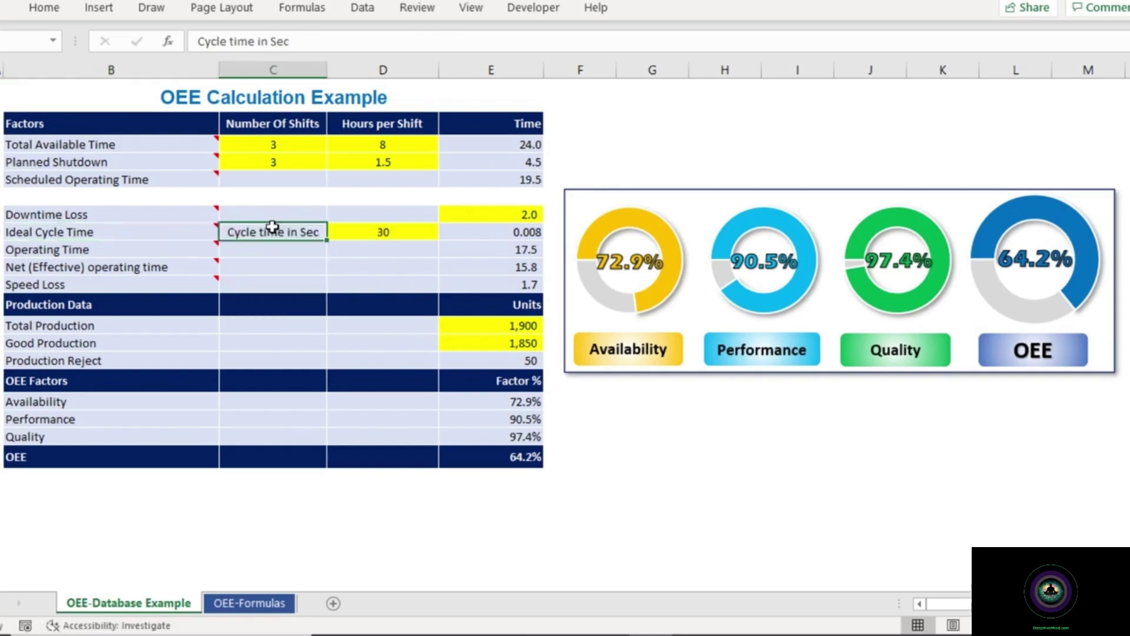
pyautogui.click(381, 237)
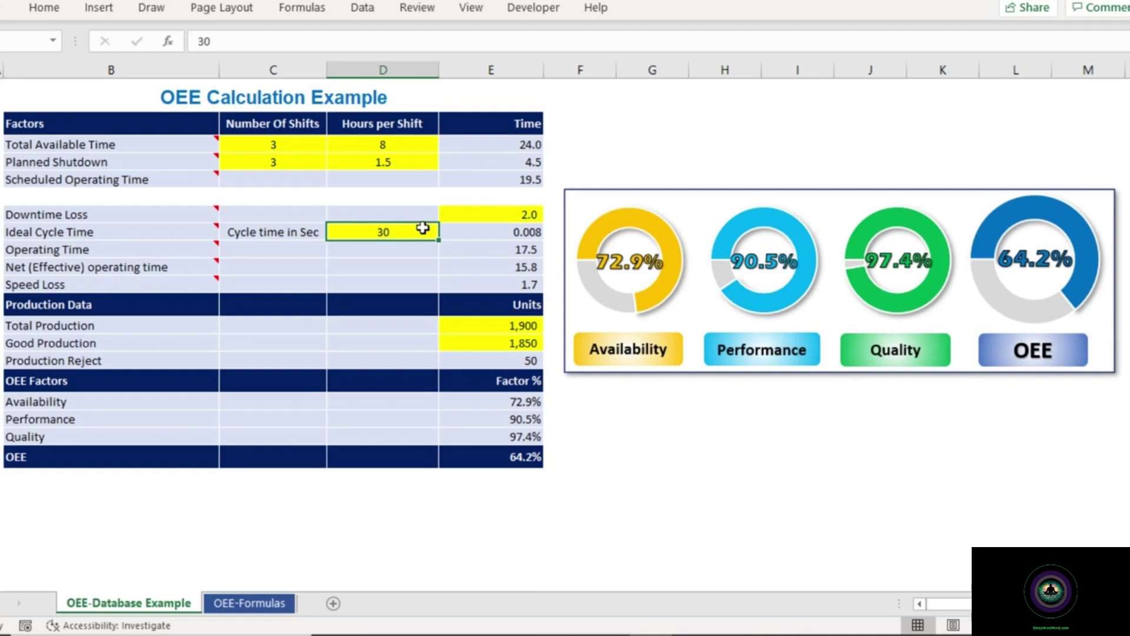
pyautogui.doubleClick(489, 231)
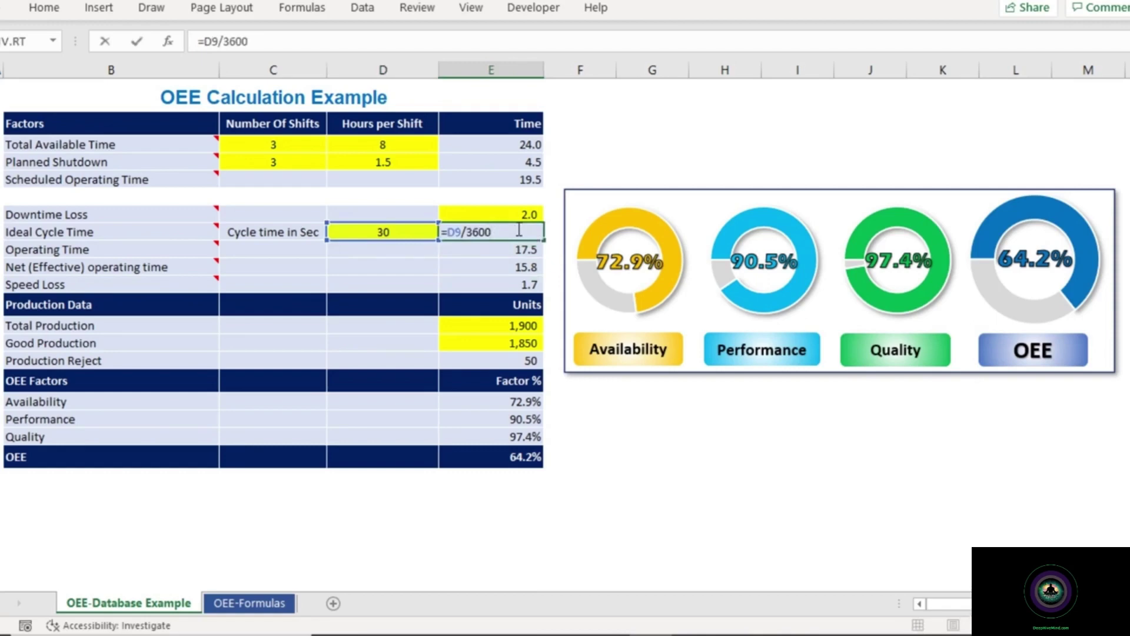
pyautogui.press('Return')
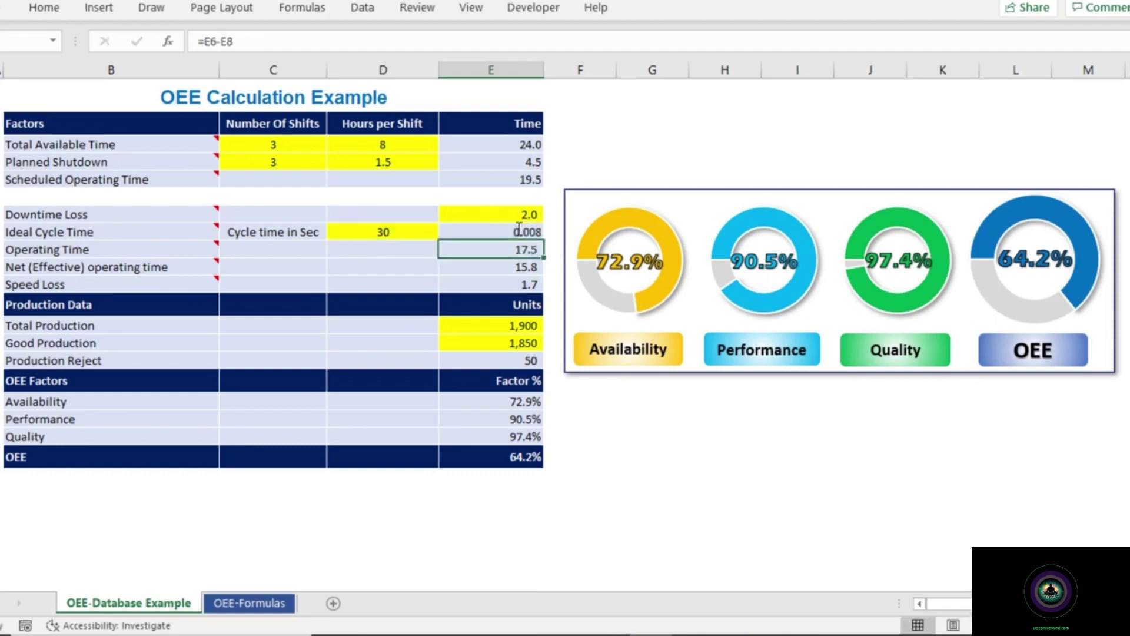
pyautogui.click(481, 231)
# Step: Read the Operating Time note and inspect the cells referenced by its formula in E10
pyautogui.moveTo(141, 253)
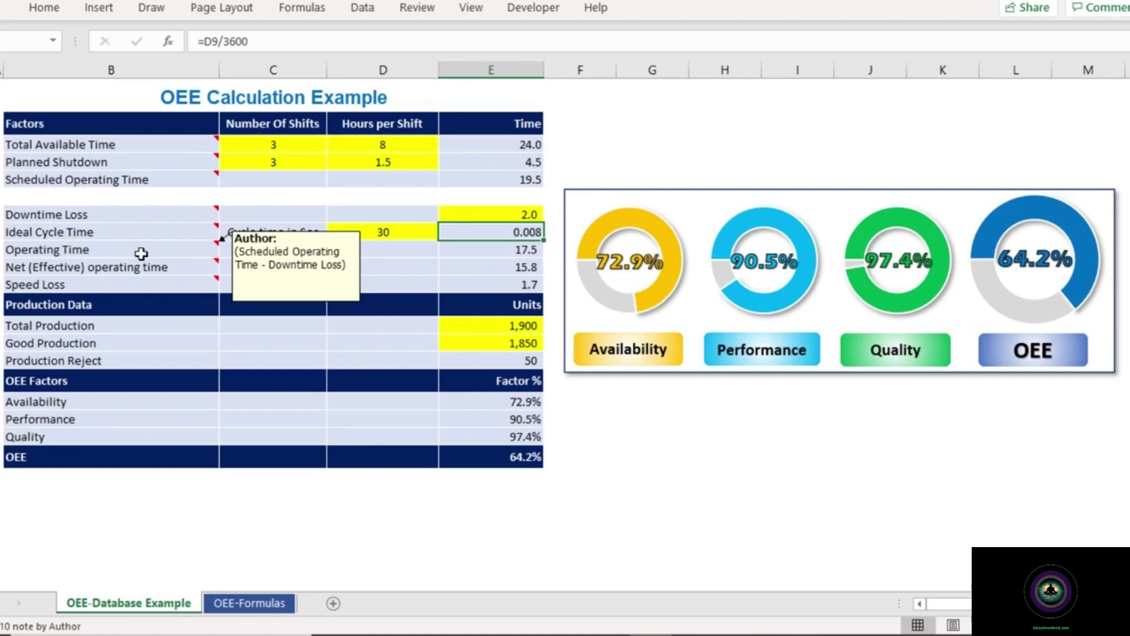
pyautogui.doubleClick(537, 251)
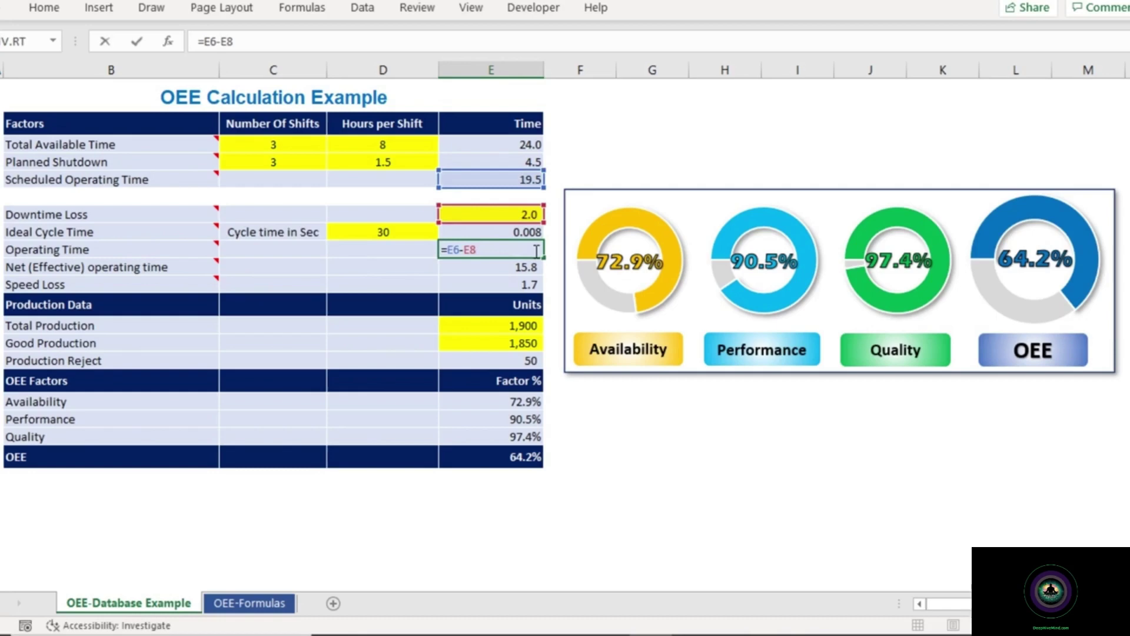
pyautogui.press('Return')
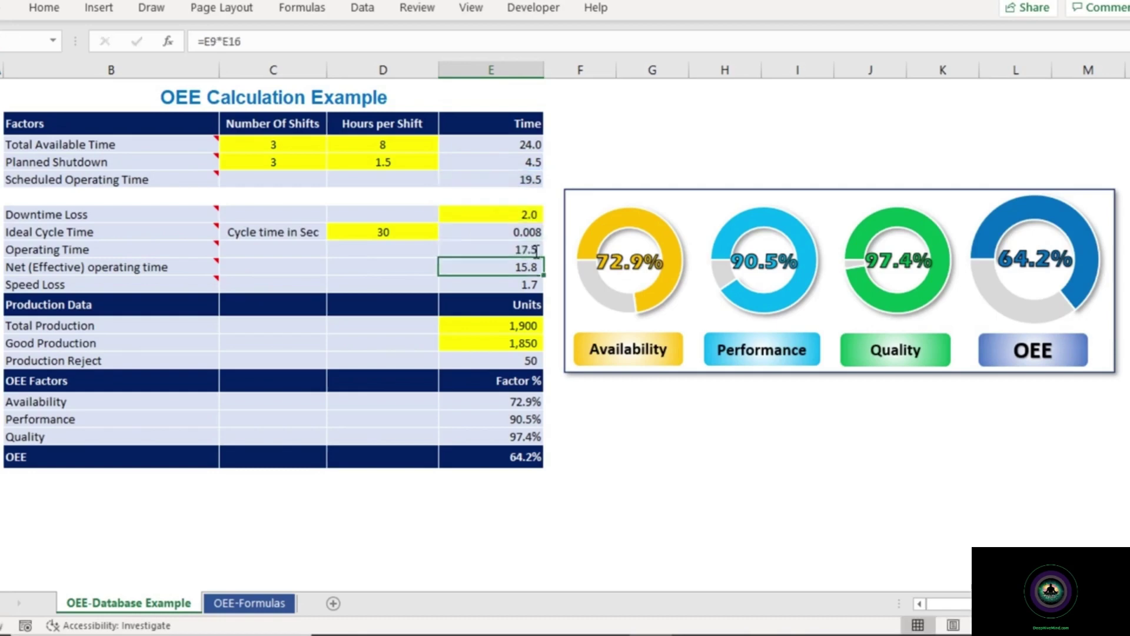
pyautogui.click(504, 250)
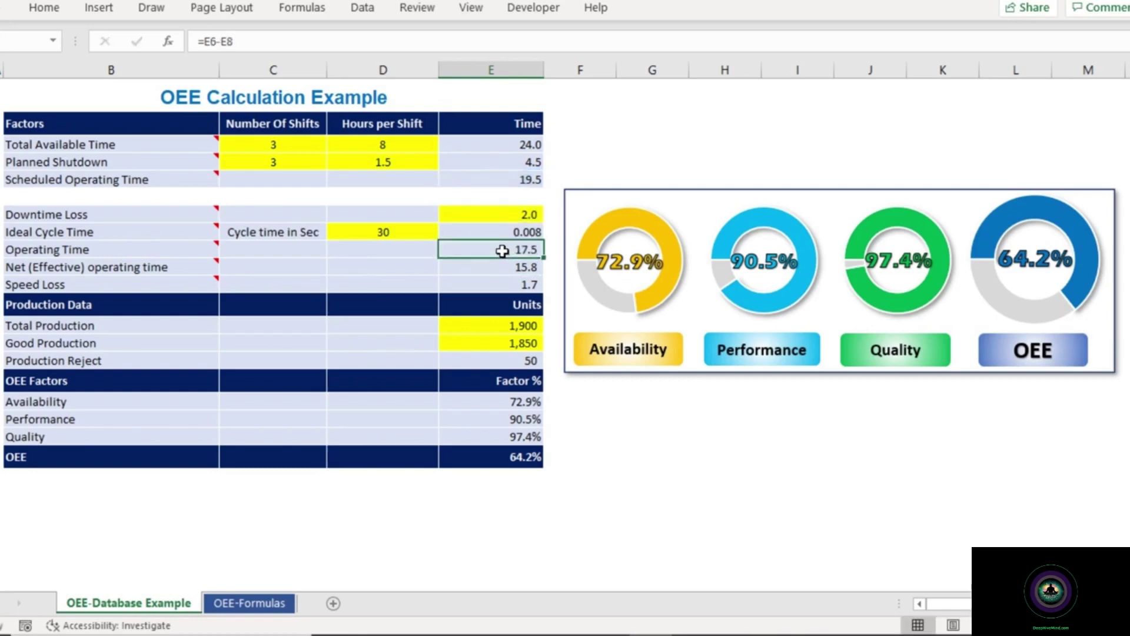
# Step: Read the Net (Effective) operating time note and check the Total Production and Good Production units under Production Data
pyautogui.moveTo(171, 269)
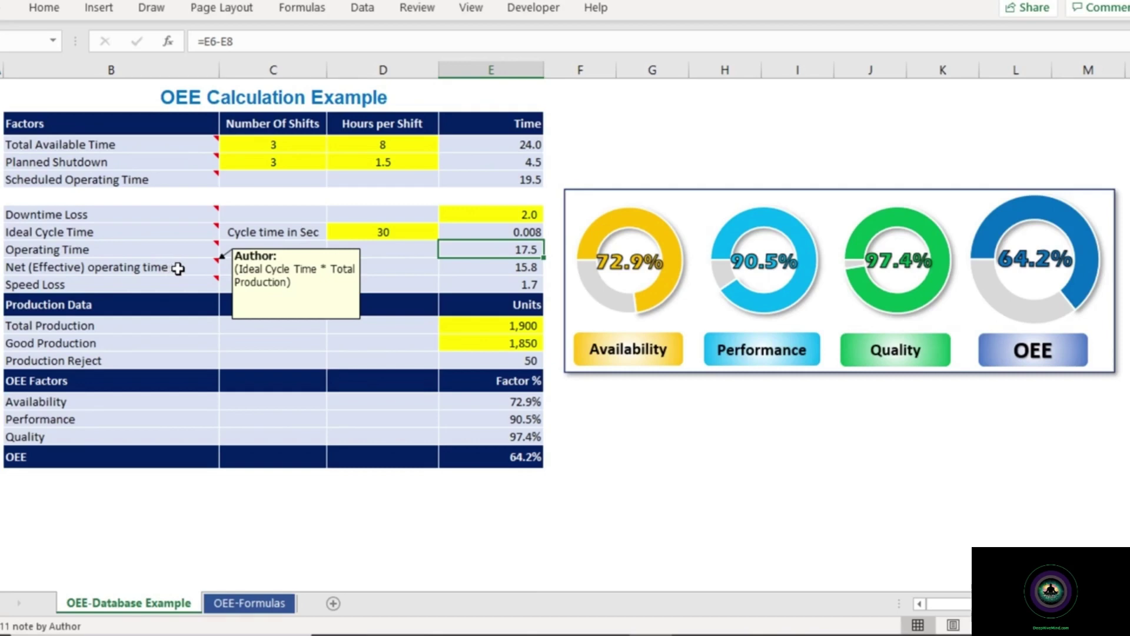
pyautogui.click(178, 269)
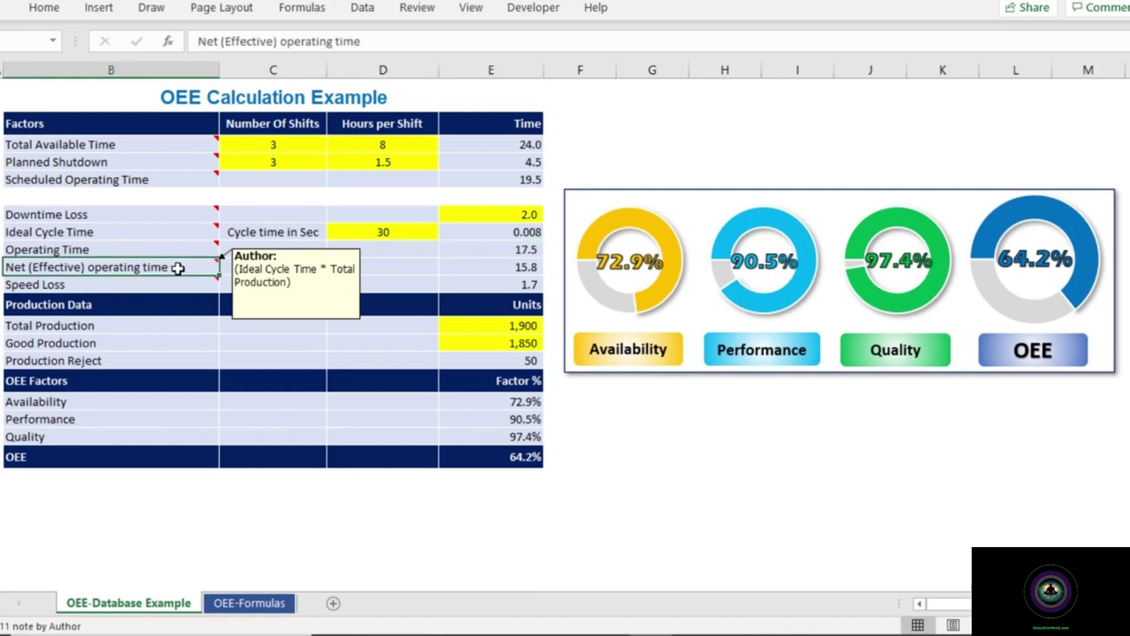
pyautogui.click(160, 305)
pyautogui.click(154, 321)
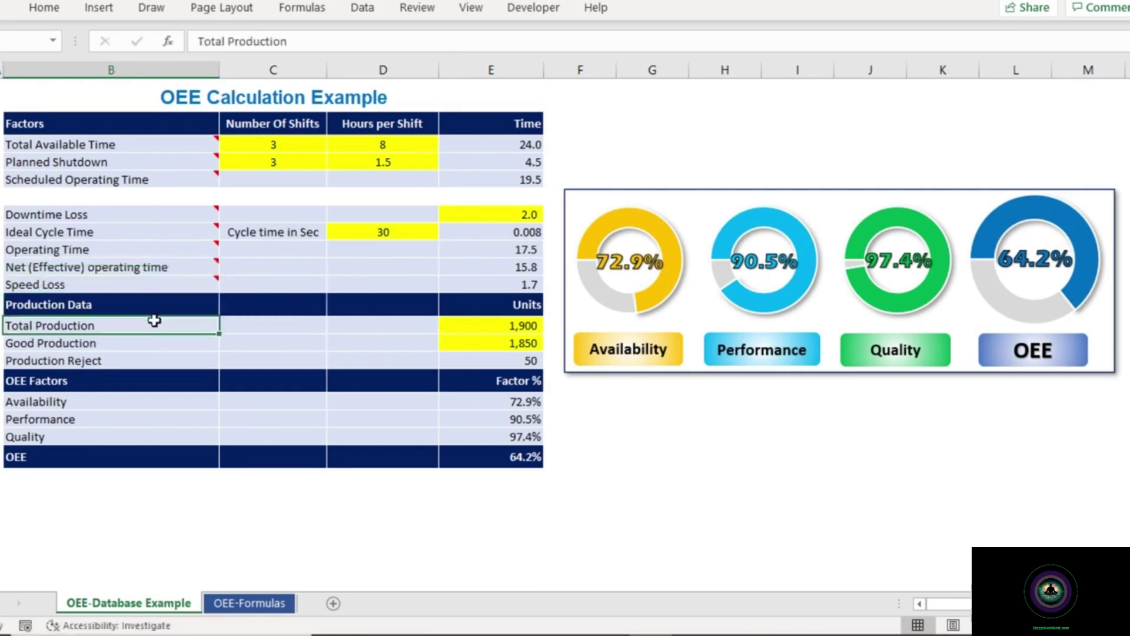
pyautogui.click(147, 348)
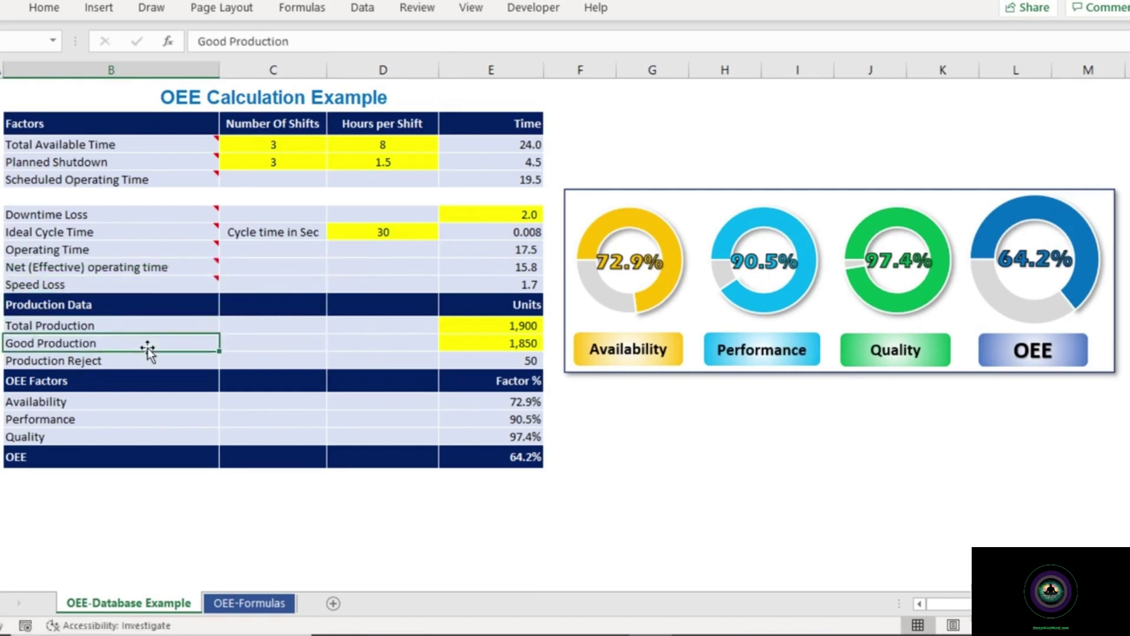
pyautogui.click(175, 326)
pyautogui.click(509, 328)
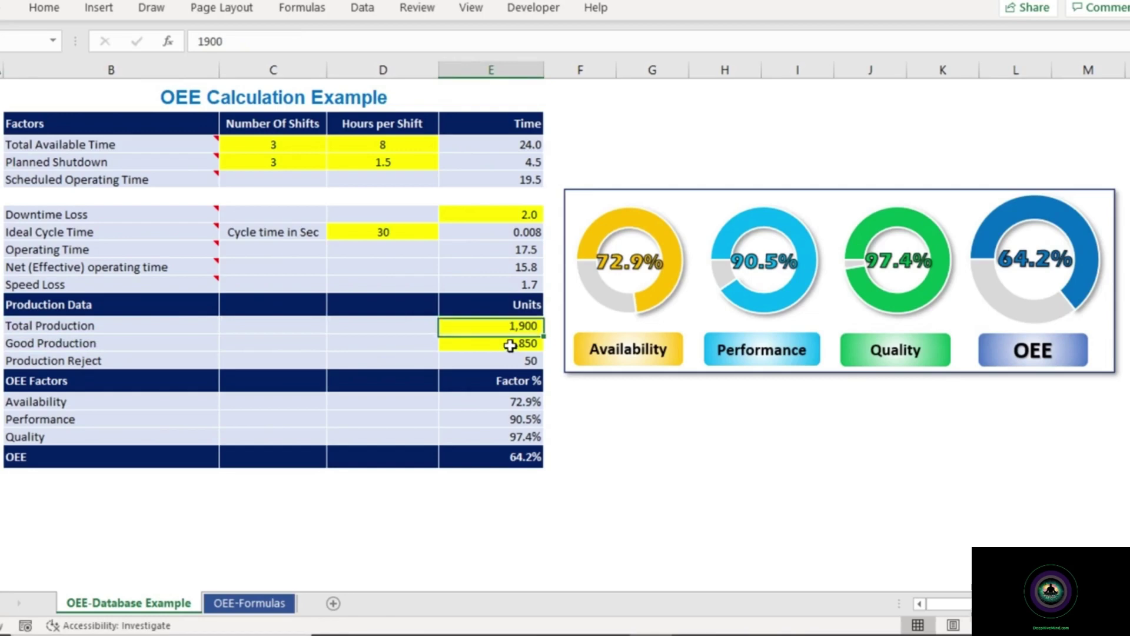
pyautogui.click(510, 344)
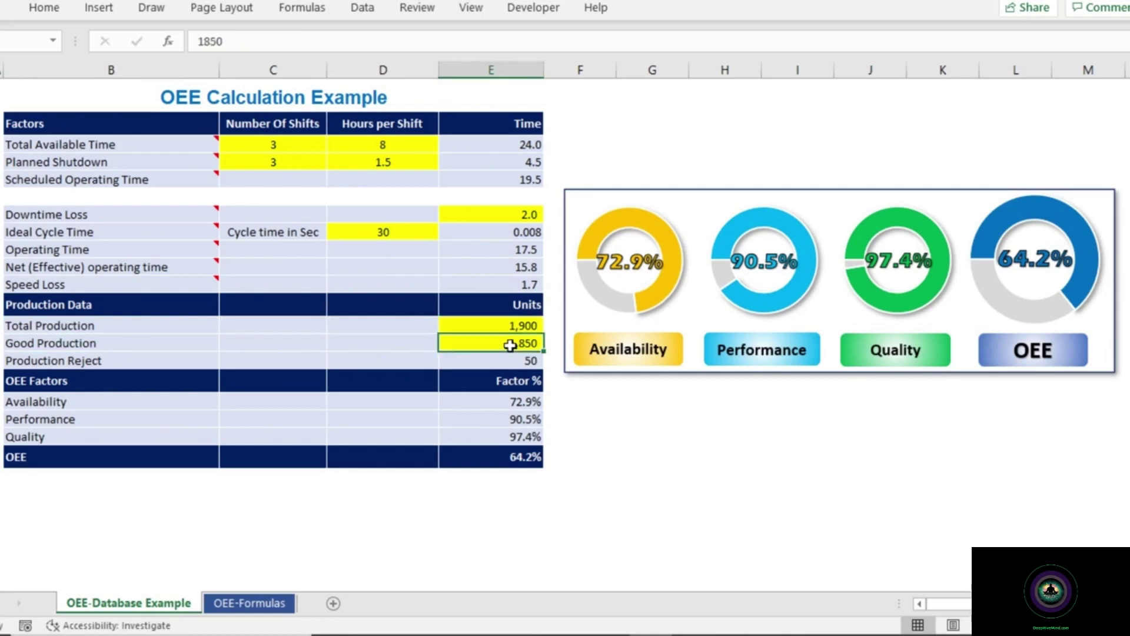
pyautogui.press('Up')
# Step: Inspect the Net (Effective) operating time formula in E11 and the cells it references
pyautogui.doubleClick(509, 268)
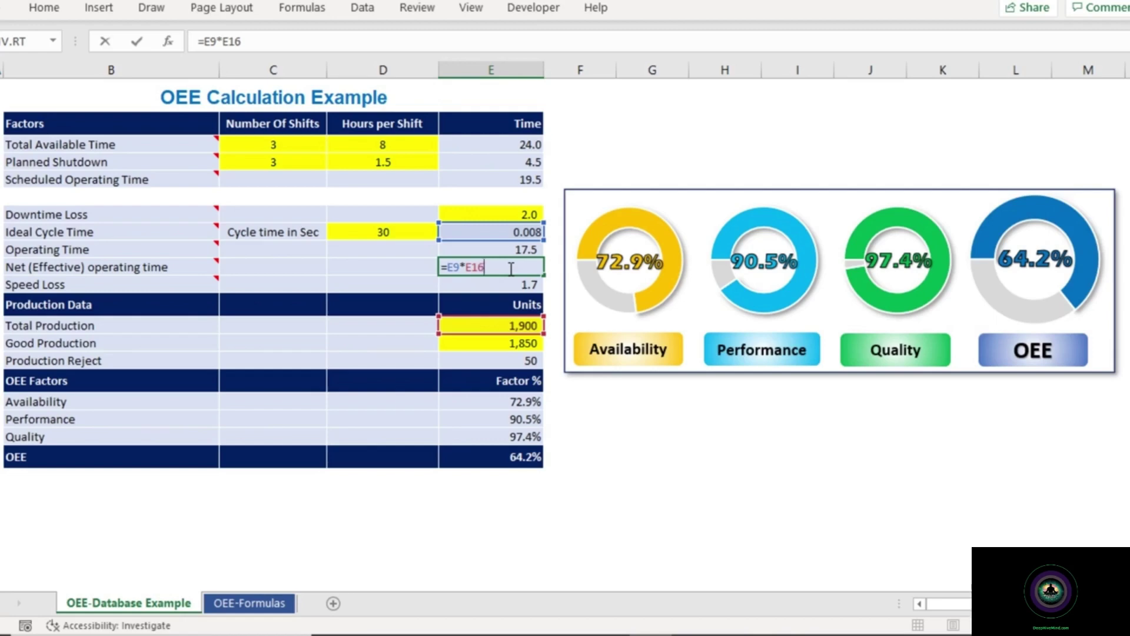
pyautogui.press('Return')
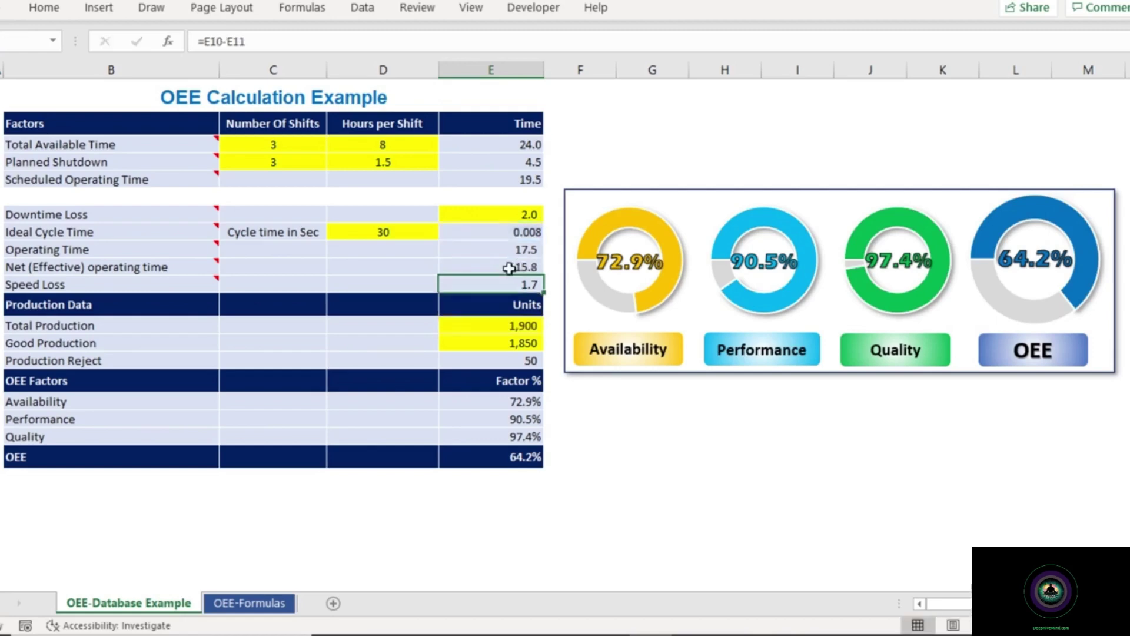
pyautogui.click(493, 267)
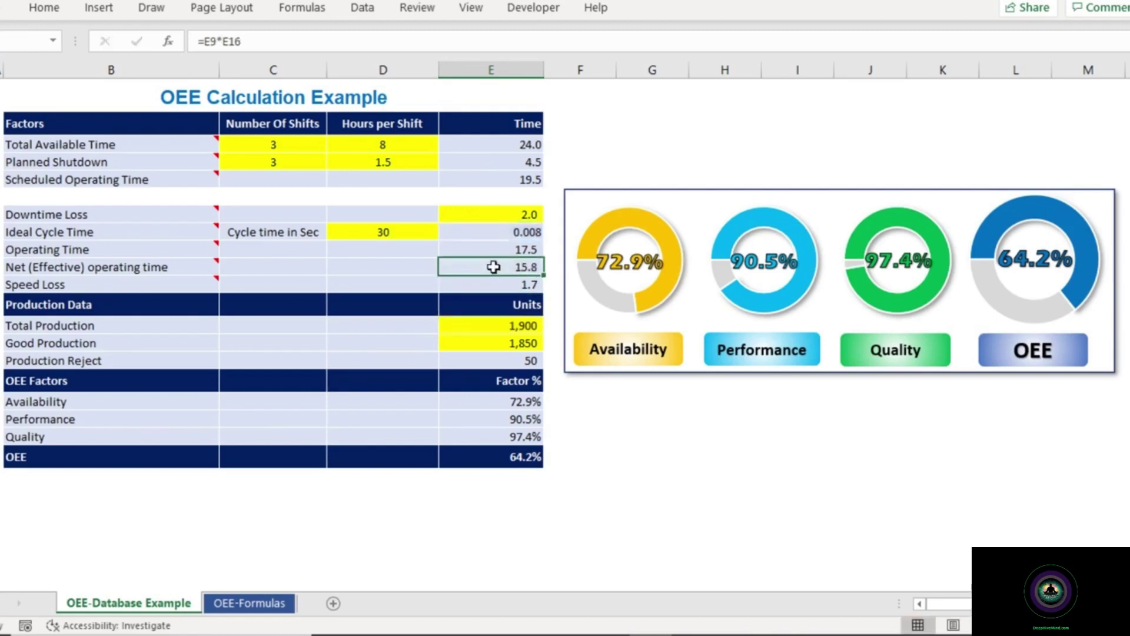
# Step: Read the Speed Loss note and inspect the cells referenced by its formula in E12
pyautogui.moveTo(181, 284)
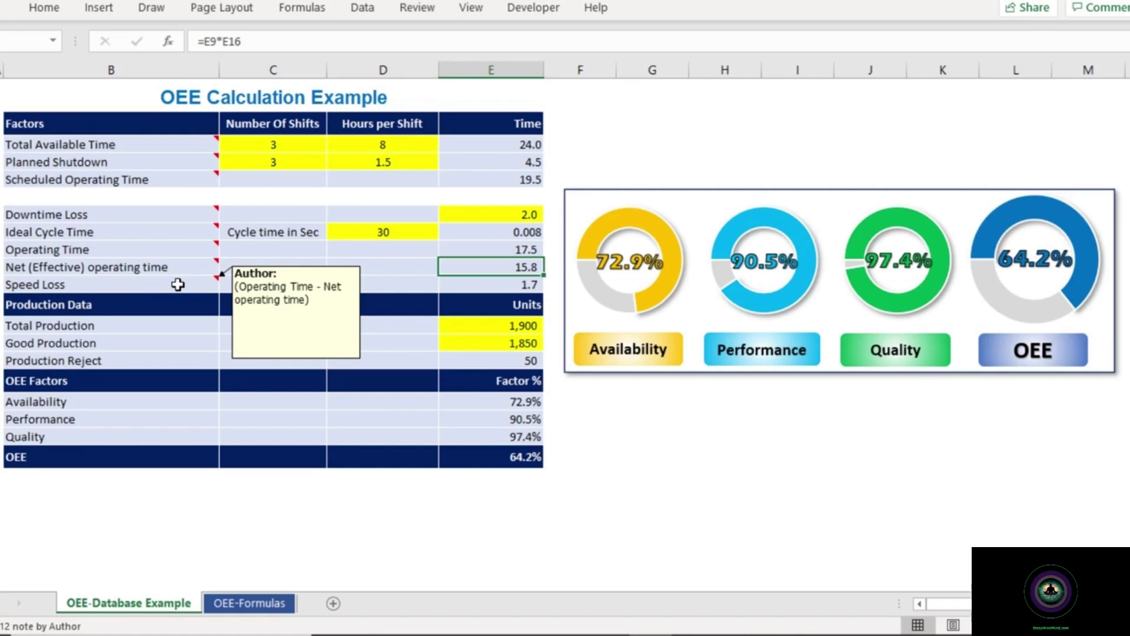
pyautogui.doubleClick(503, 285)
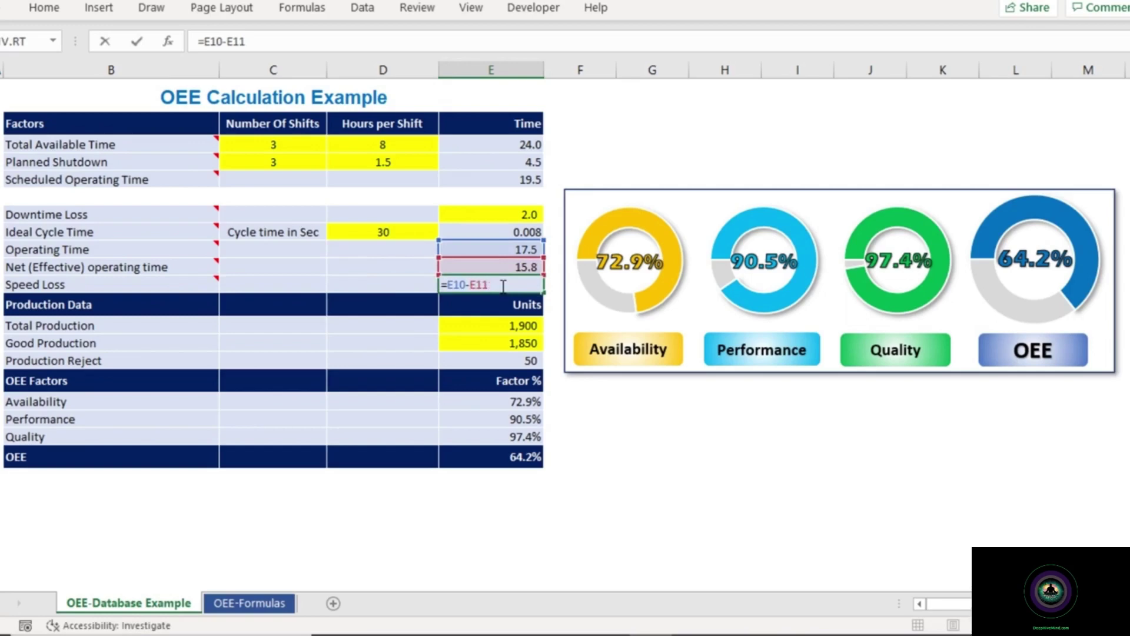
pyautogui.press('Return')
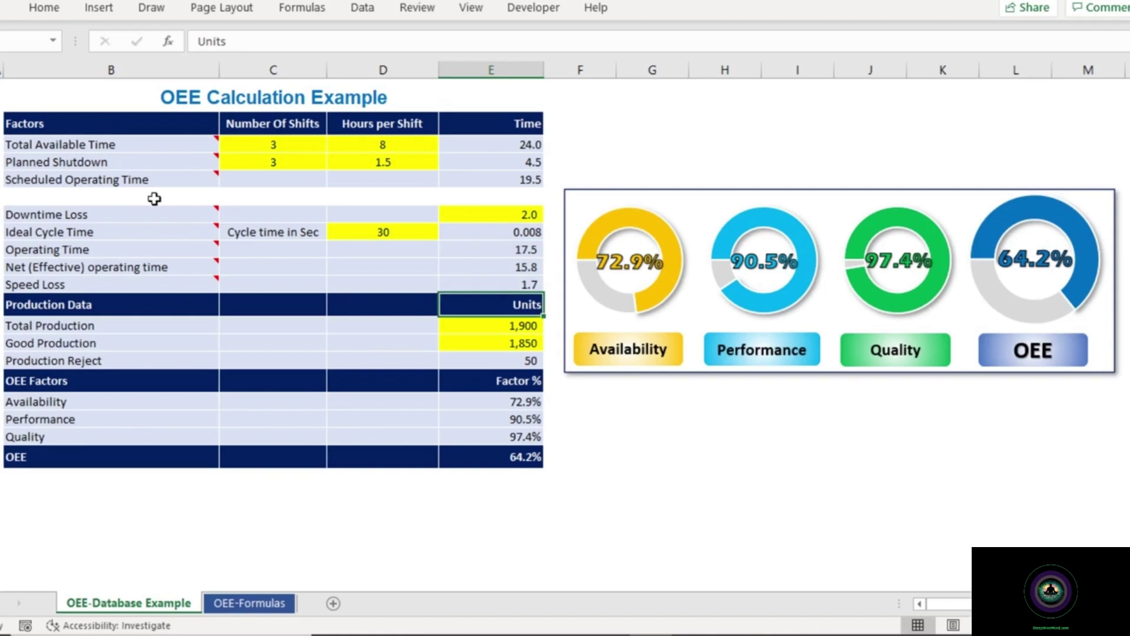
# Step: Go through the Production Data rows and inspect the Production Reject formula and the cells it references
pyautogui.click(138, 304)
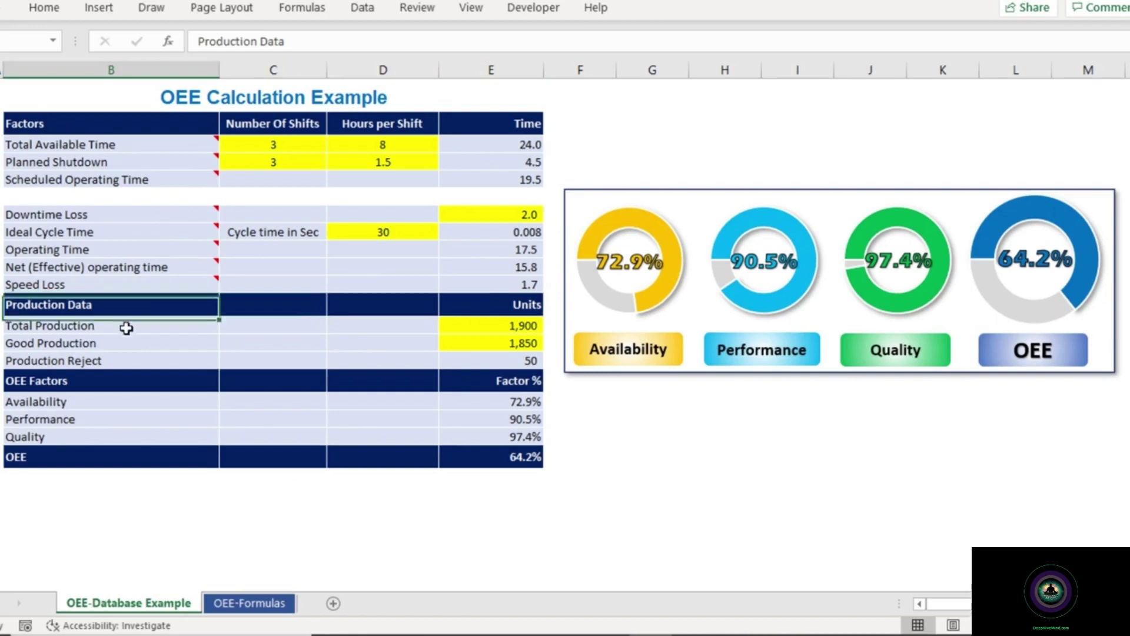
pyautogui.click(123, 325)
pyautogui.click(120, 348)
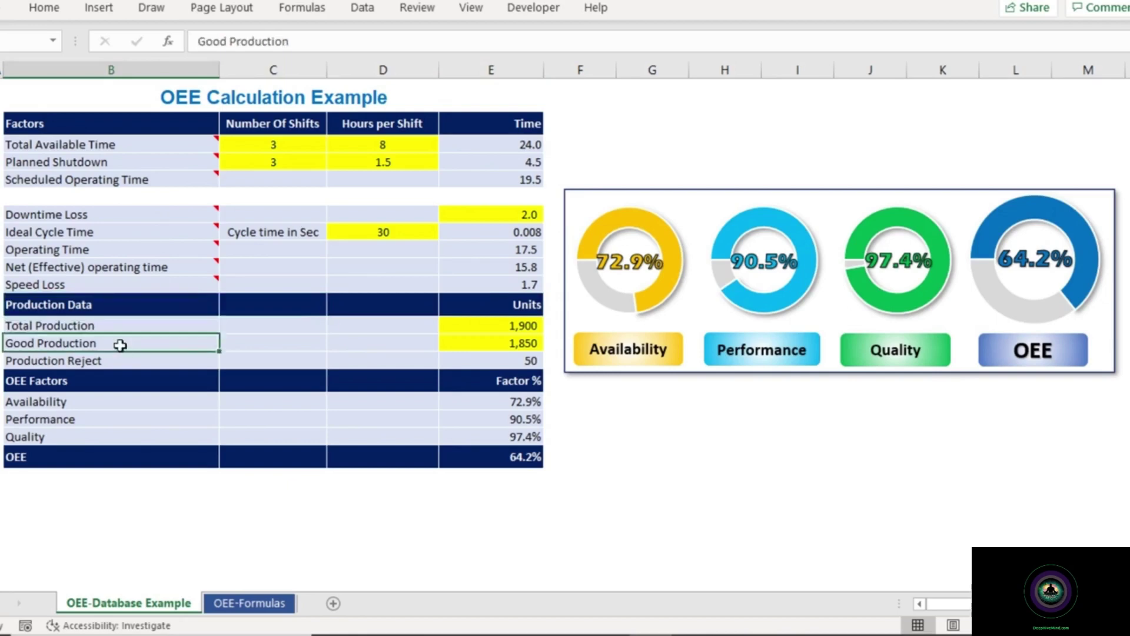
pyautogui.click(116, 362)
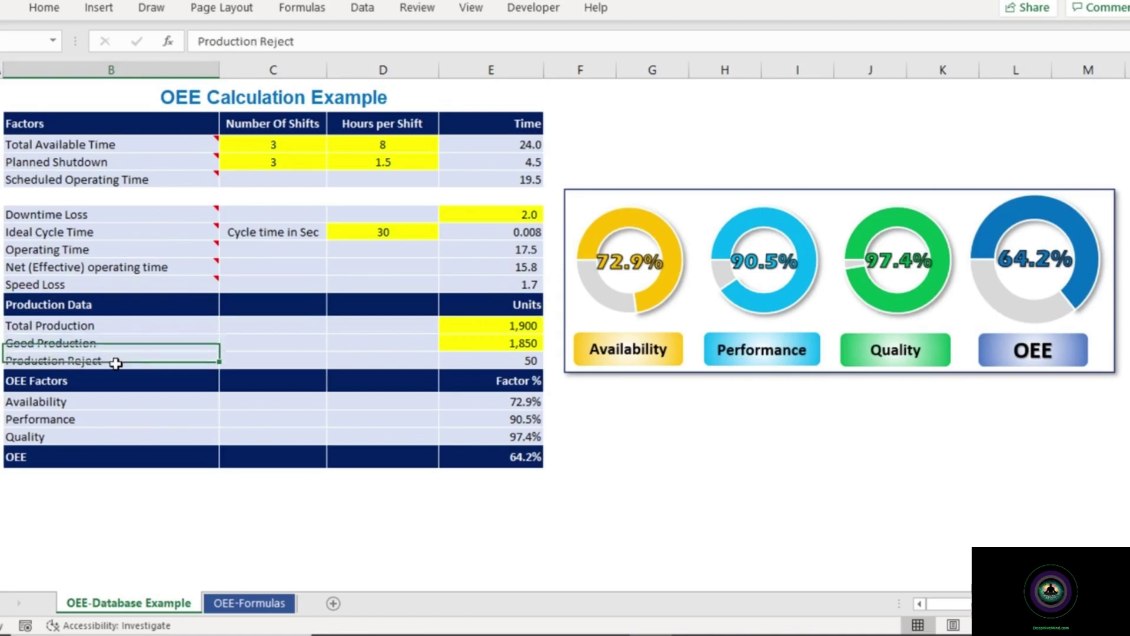
pyautogui.click(499, 364)
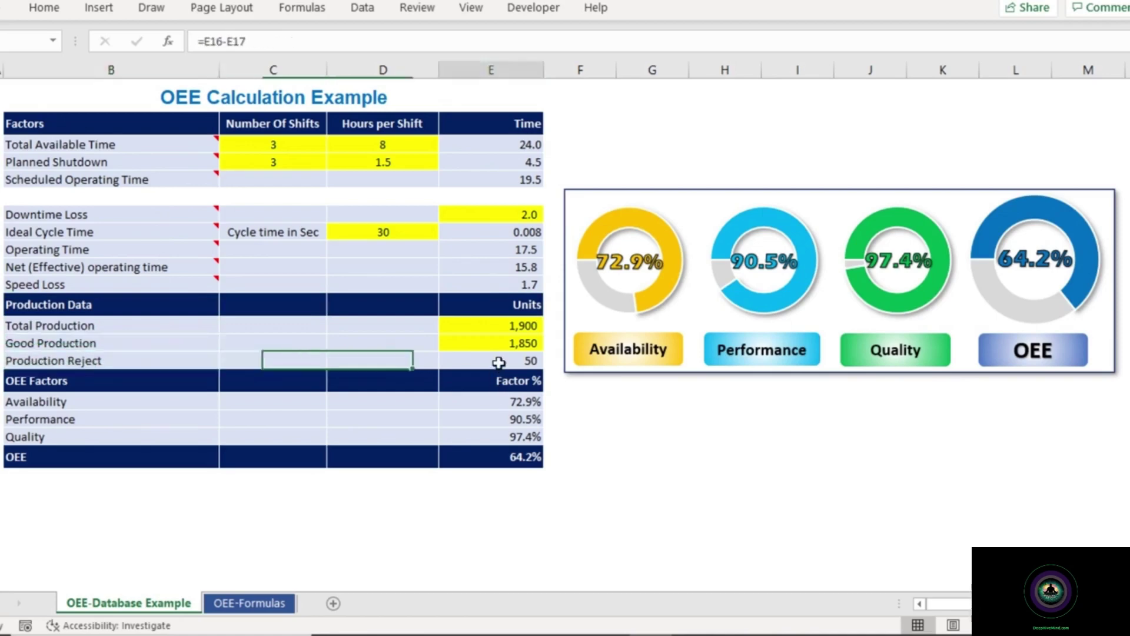
pyautogui.doubleClick(500, 362)
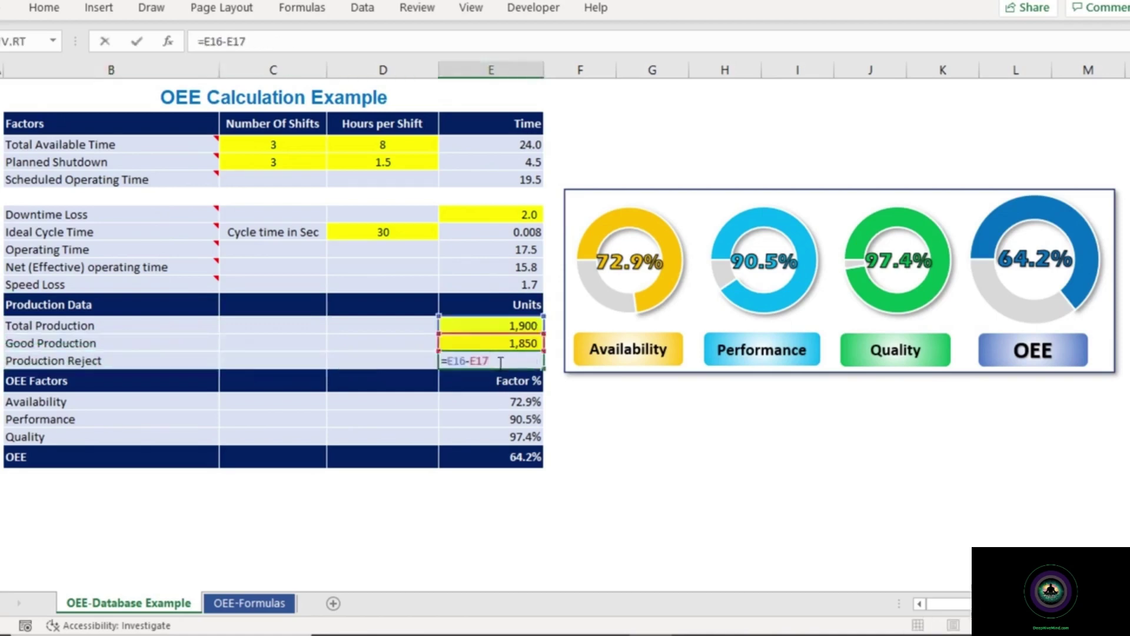
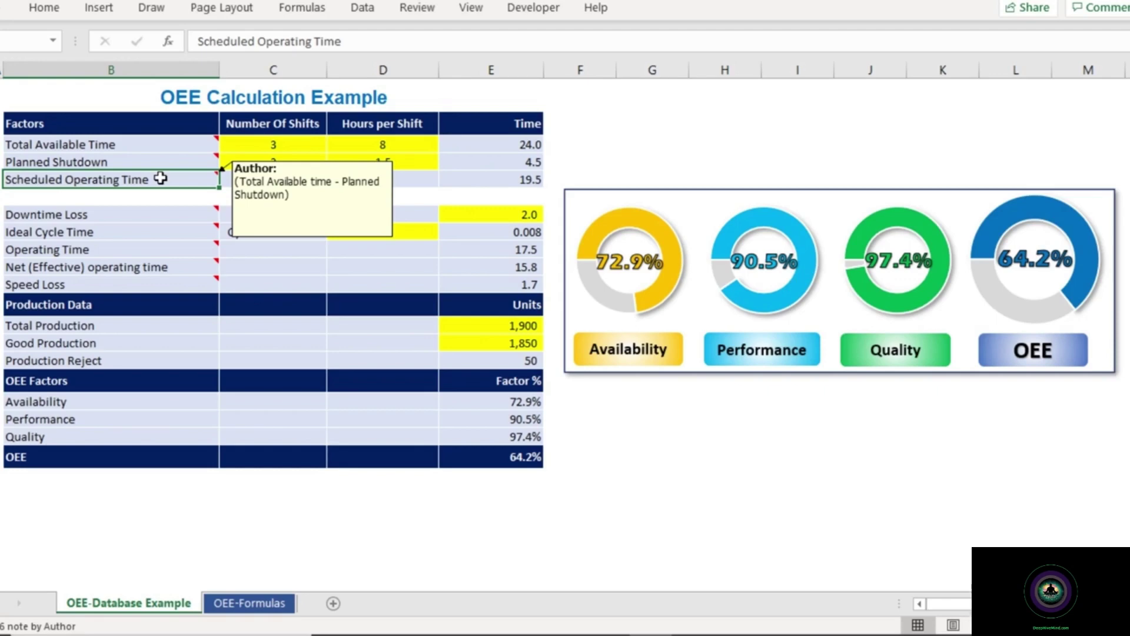
# Step: Compare the notes for Total Available Time and Scheduled Operating Time
pyautogui.click(153, 146)
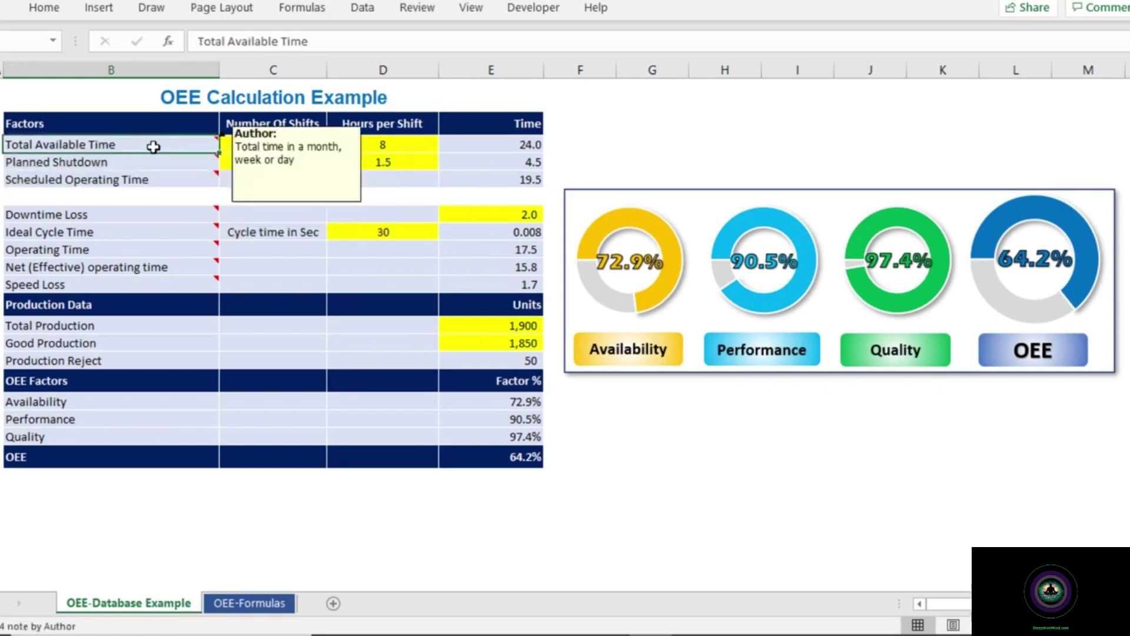
pyautogui.click(152, 179)
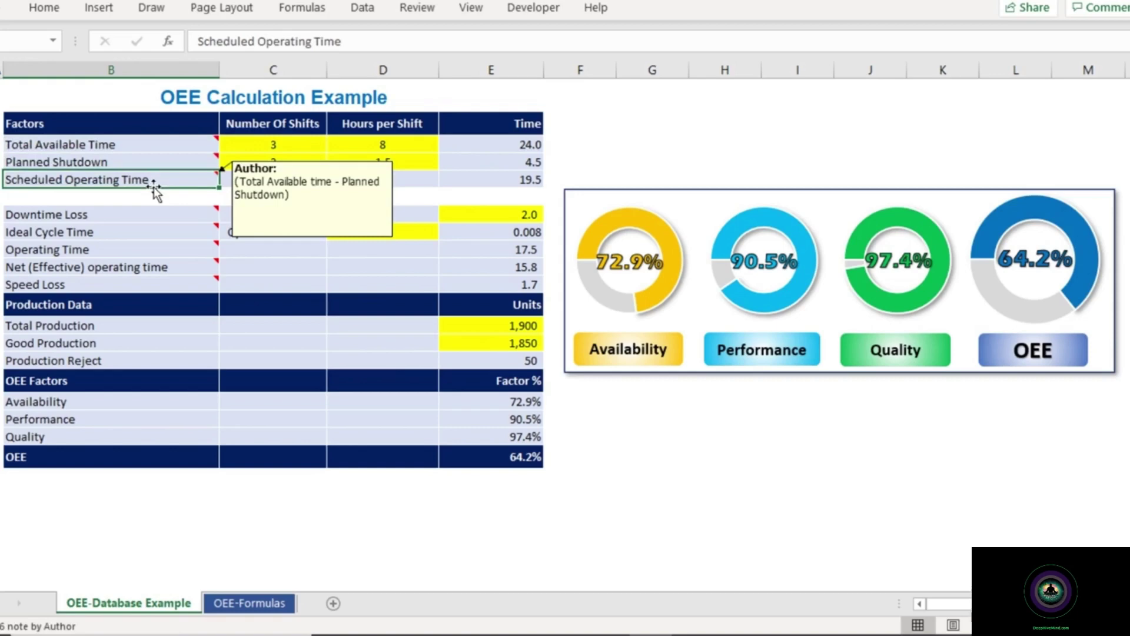
pyautogui.click(154, 144)
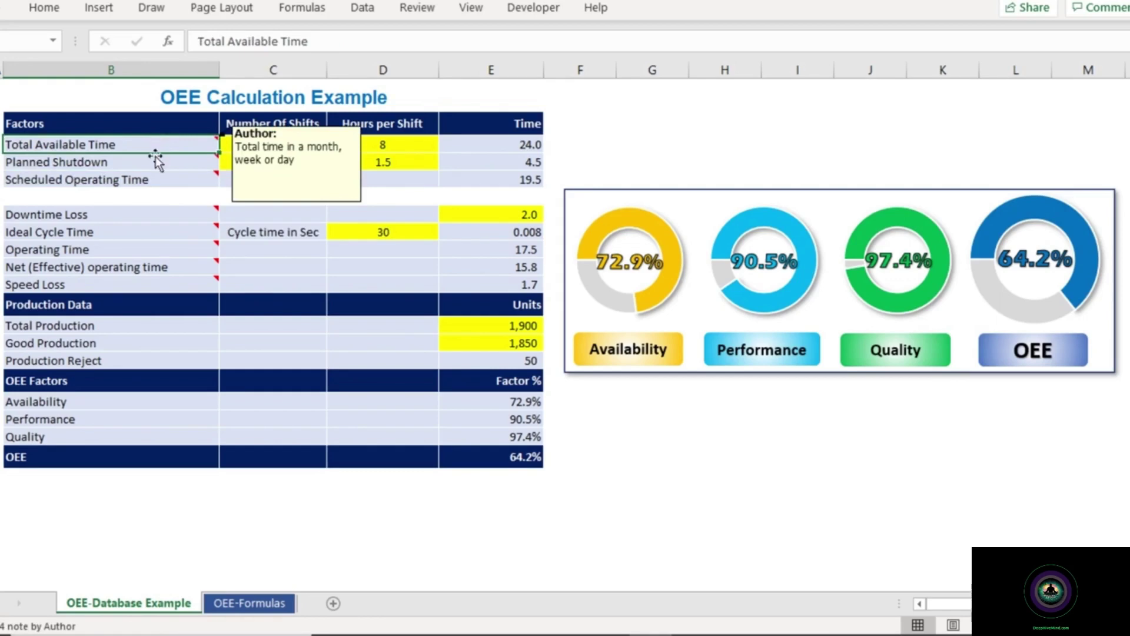
pyautogui.click(147, 183)
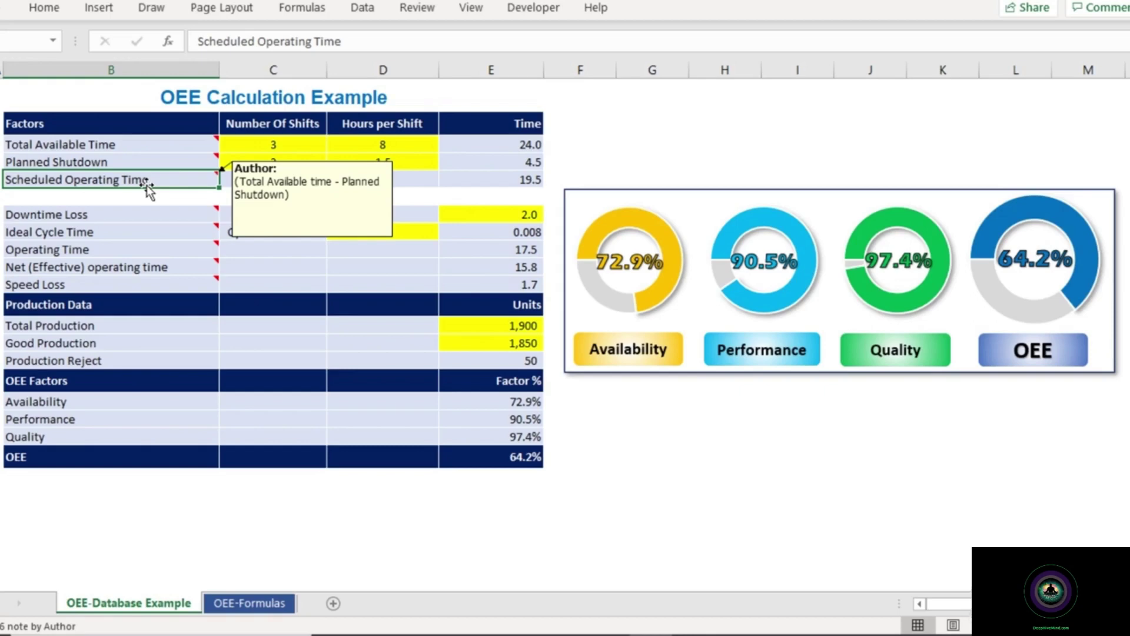
pyautogui.click(170, 144)
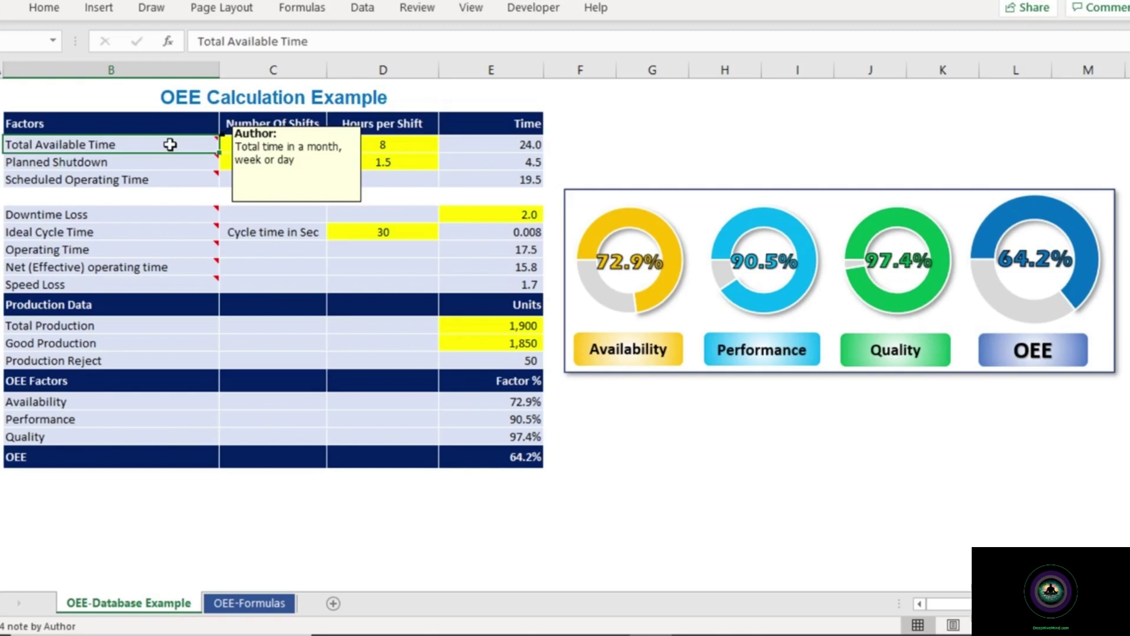
# Step: Examine the OEE Factors section and inspect the Availability formula in E20 with the cells it references
pyautogui.click(128, 381)
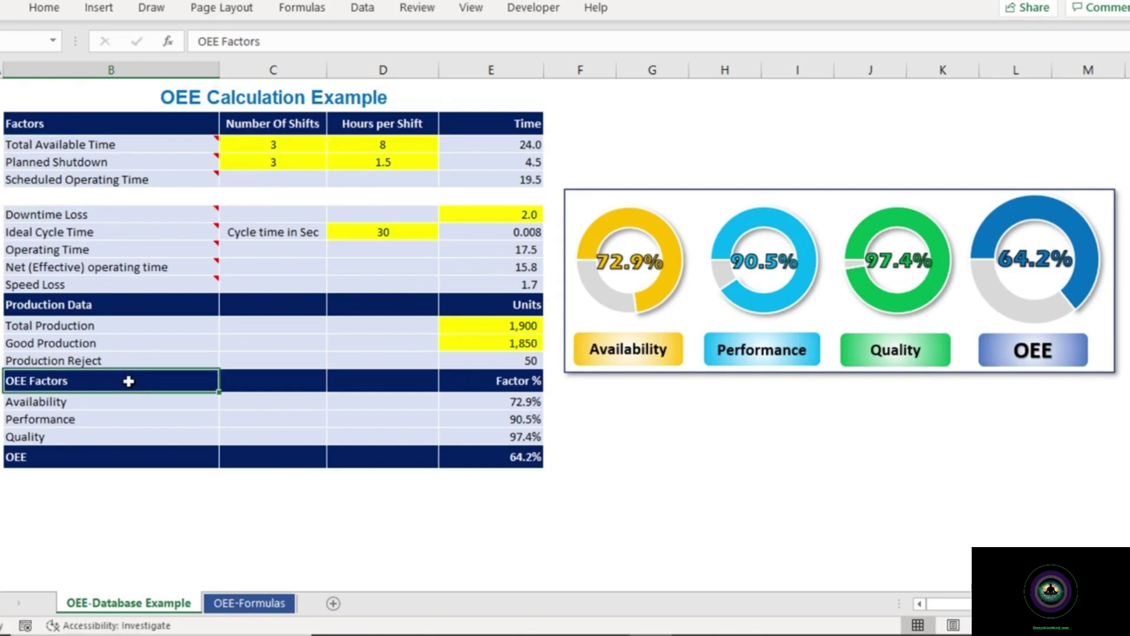
pyautogui.click(187, 405)
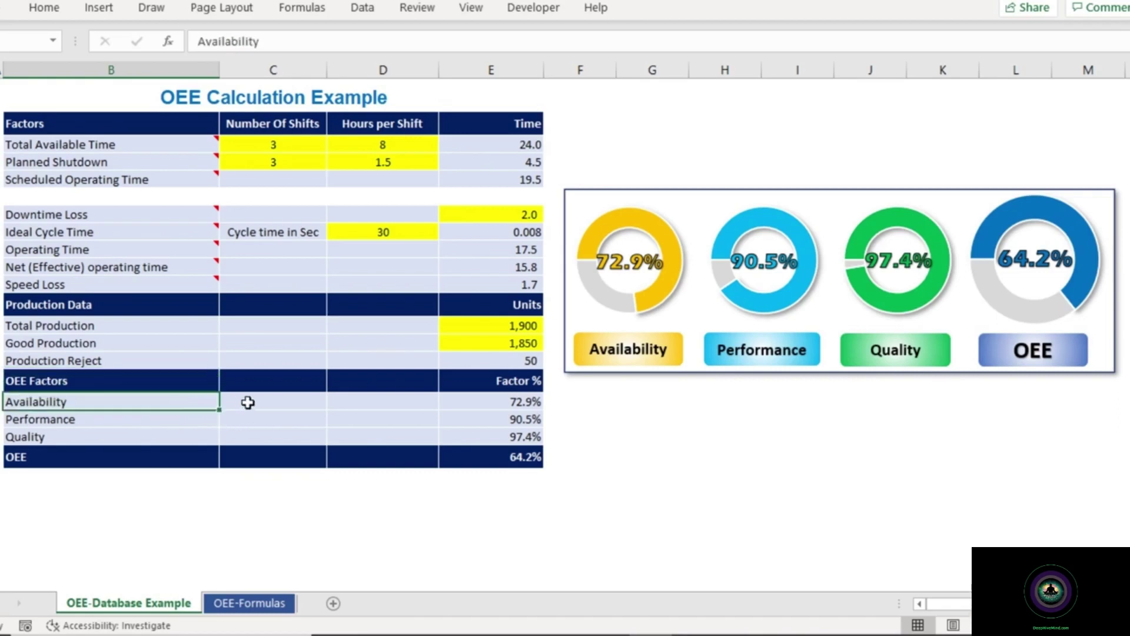
pyautogui.click(504, 400)
pyautogui.doubleClick(504, 401)
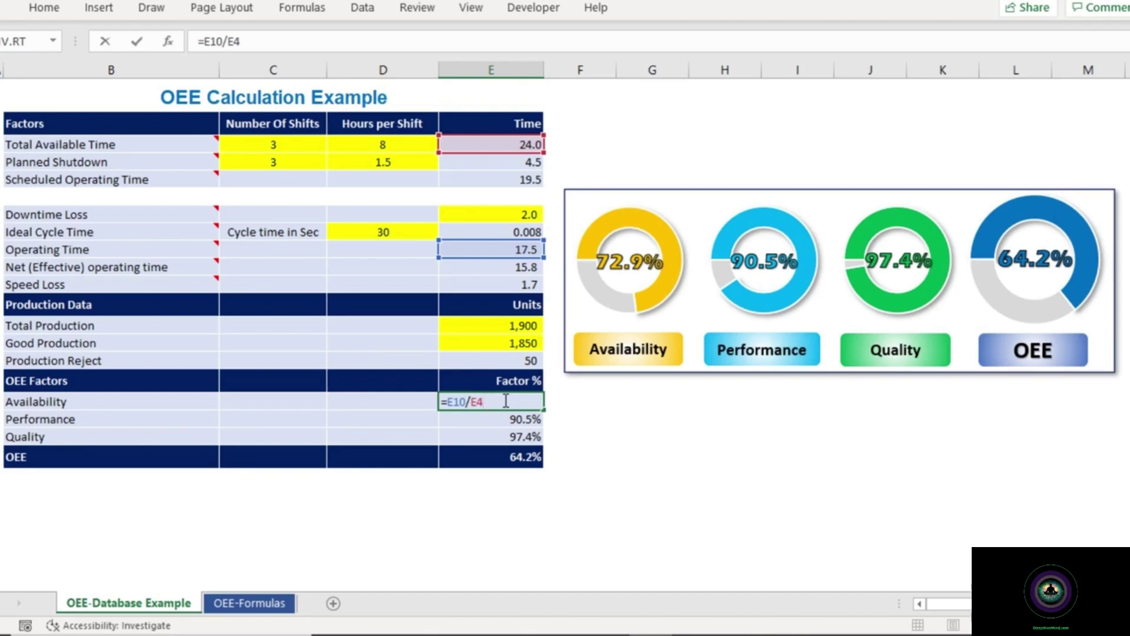
pyautogui.hotkey('ctrl', 'Return')
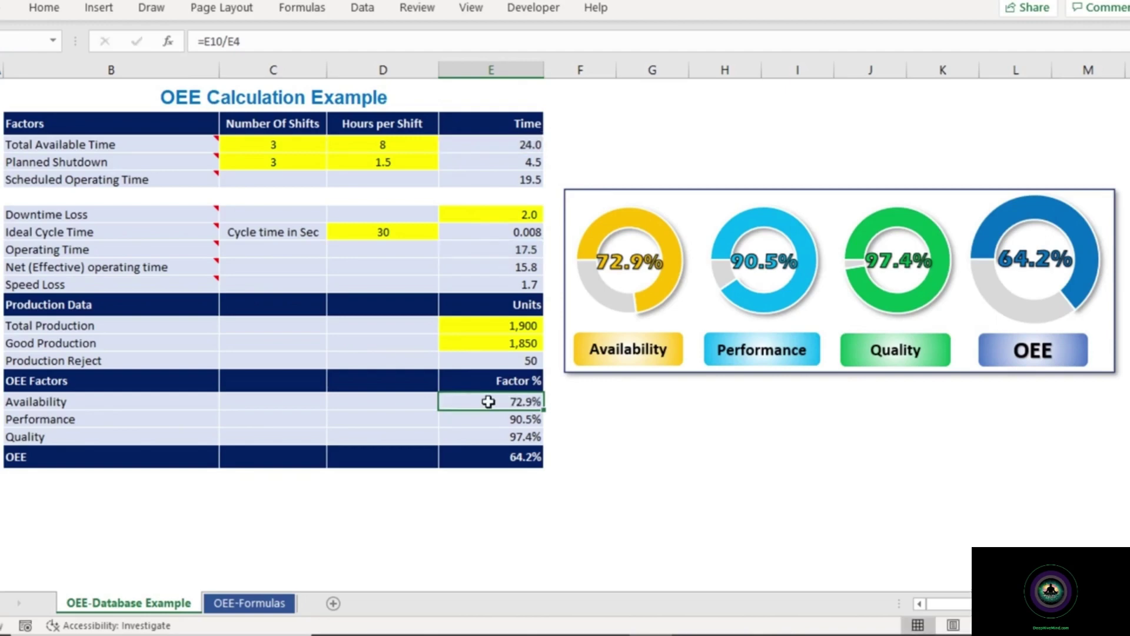
# Step: Inspect the Performance formula in E21 and the cells it references
pyautogui.doubleClick(488, 419)
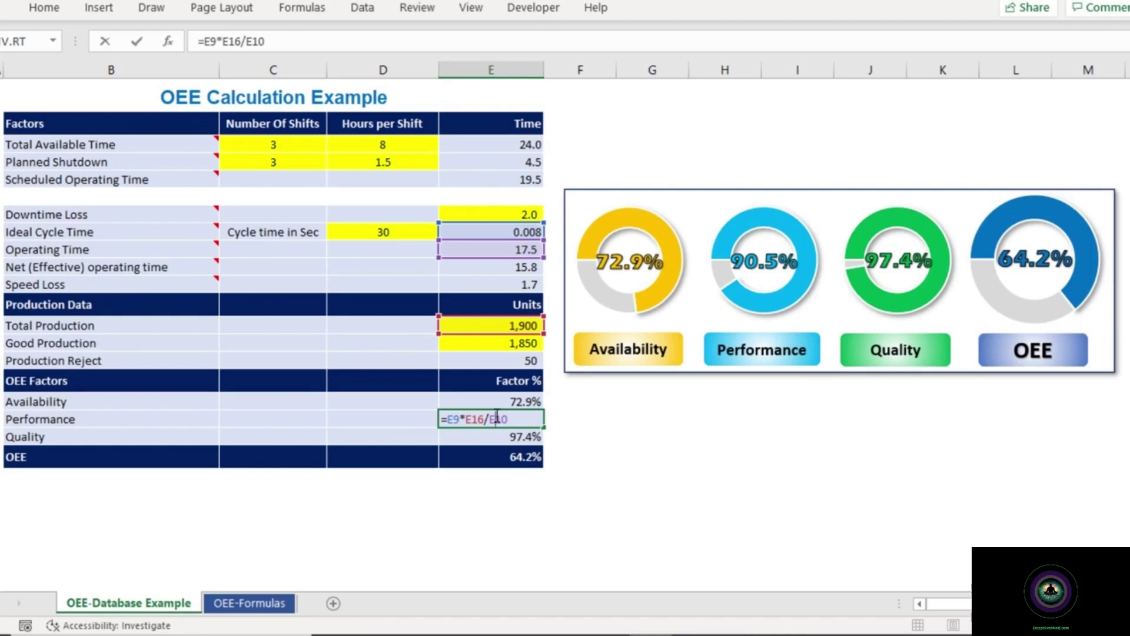
pyautogui.press('Return')
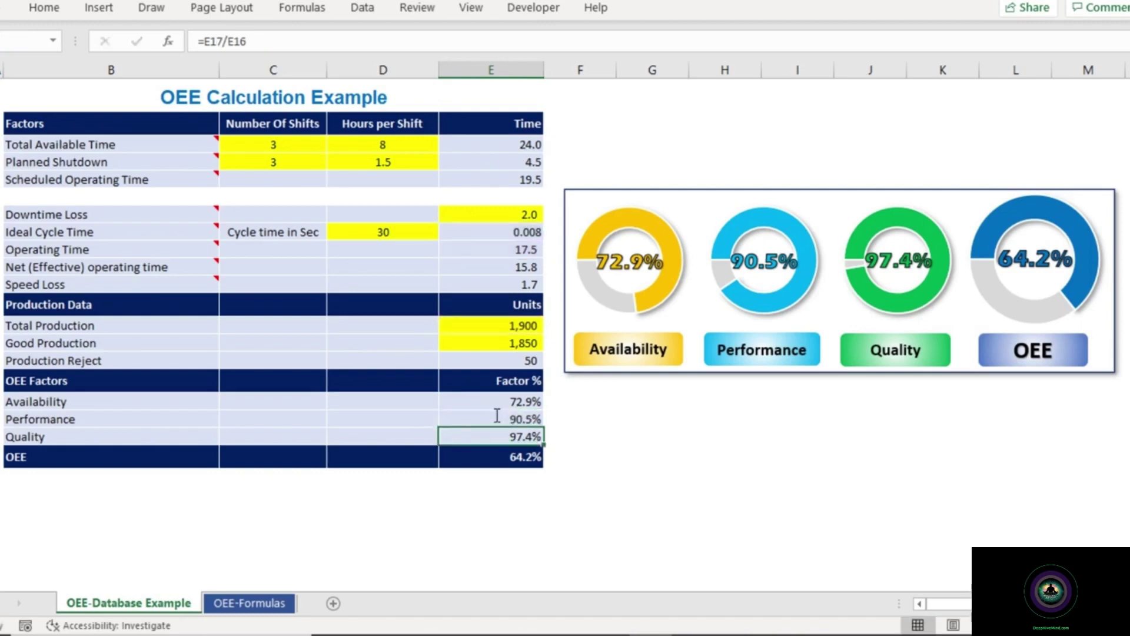
pyautogui.click(497, 417)
# Step: Inspect the Quality formula in E22 and the production cells it references
pyautogui.click(483, 438)
pyautogui.doubleClick(483, 438)
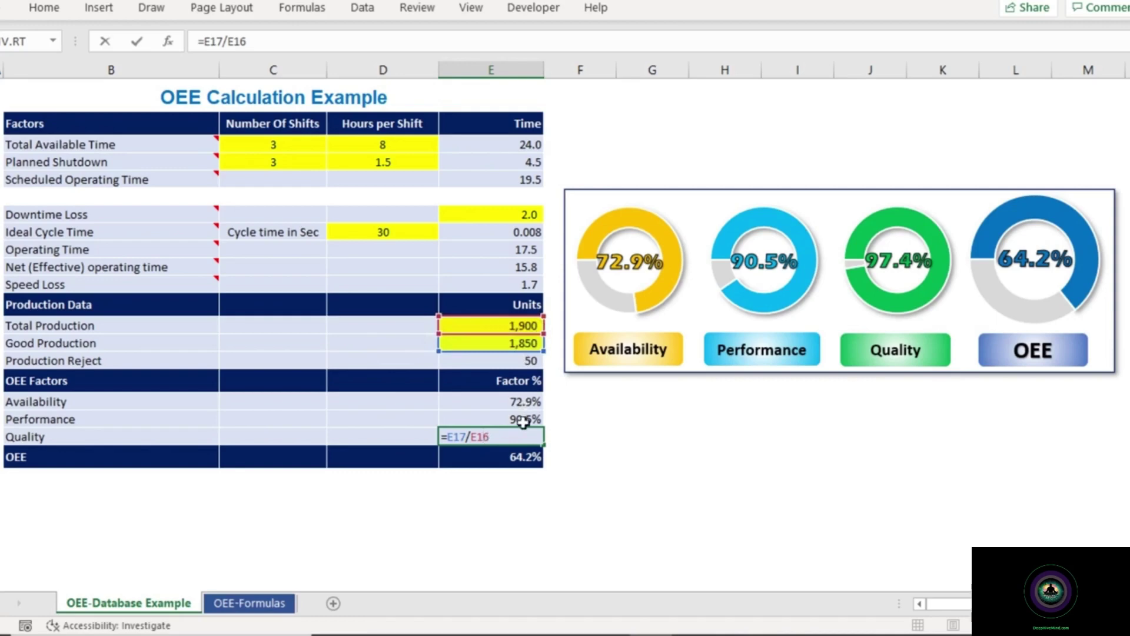
pyautogui.press('Return')
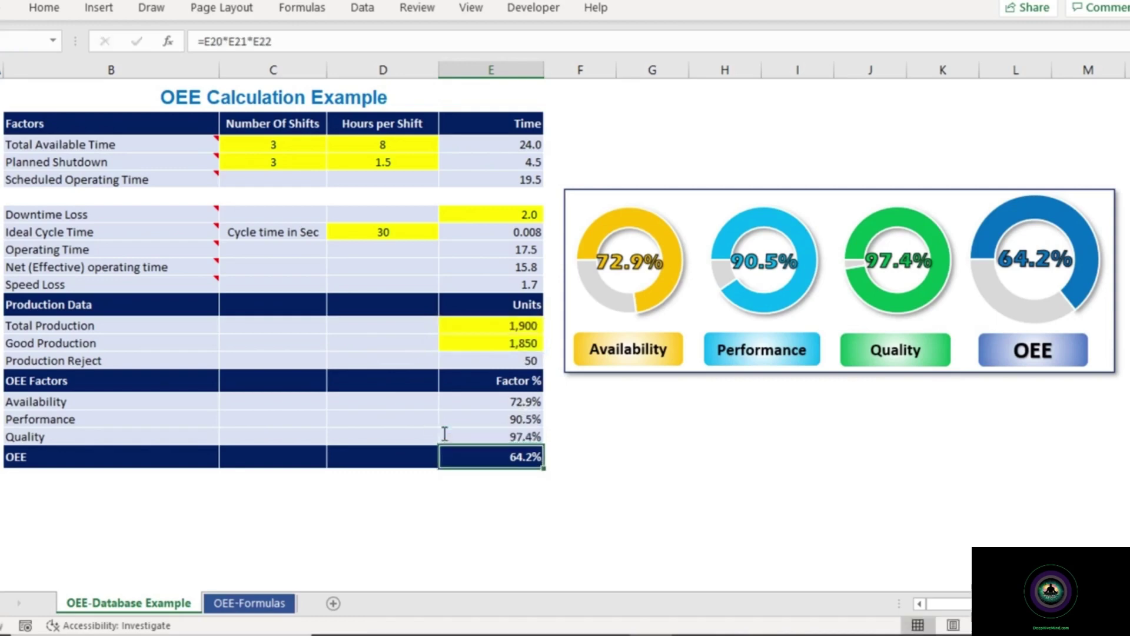
pyautogui.click(467, 435)
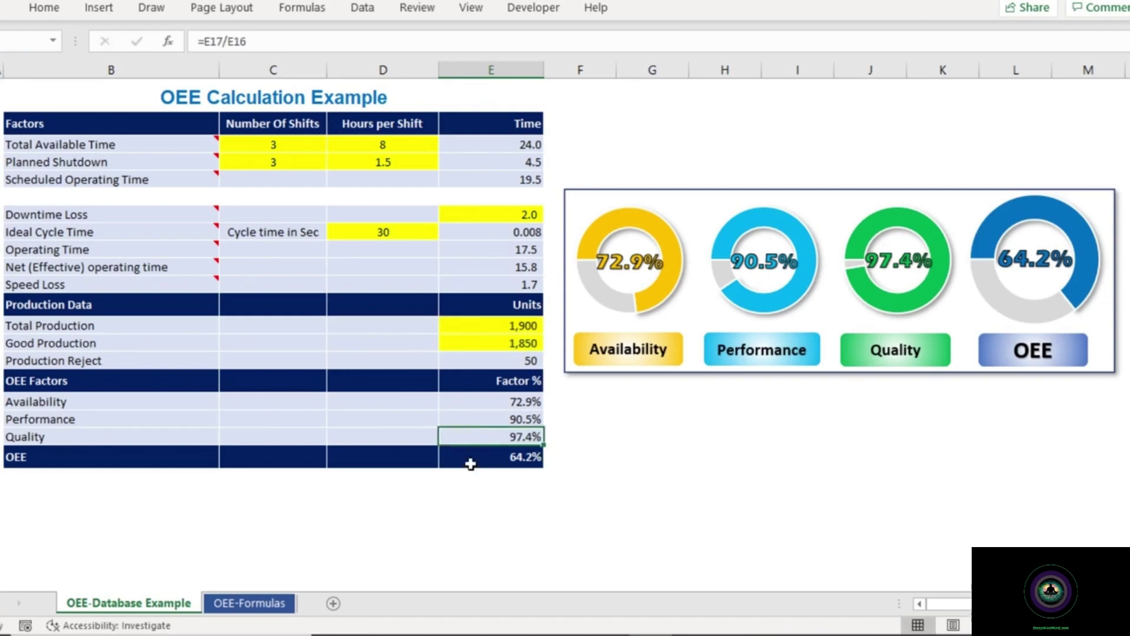
# Step: Inspect the overall OEE formula and its three referenced factors, and open the OEE-Formulas sheet
pyautogui.doubleClick(472, 458)
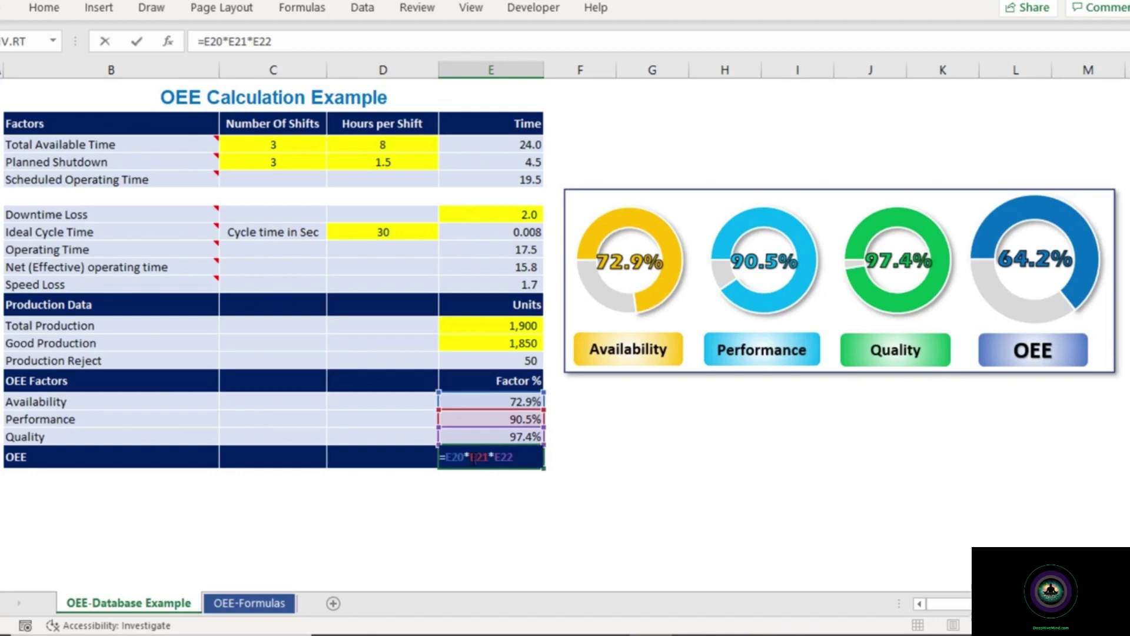
pyautogui.press('Return')
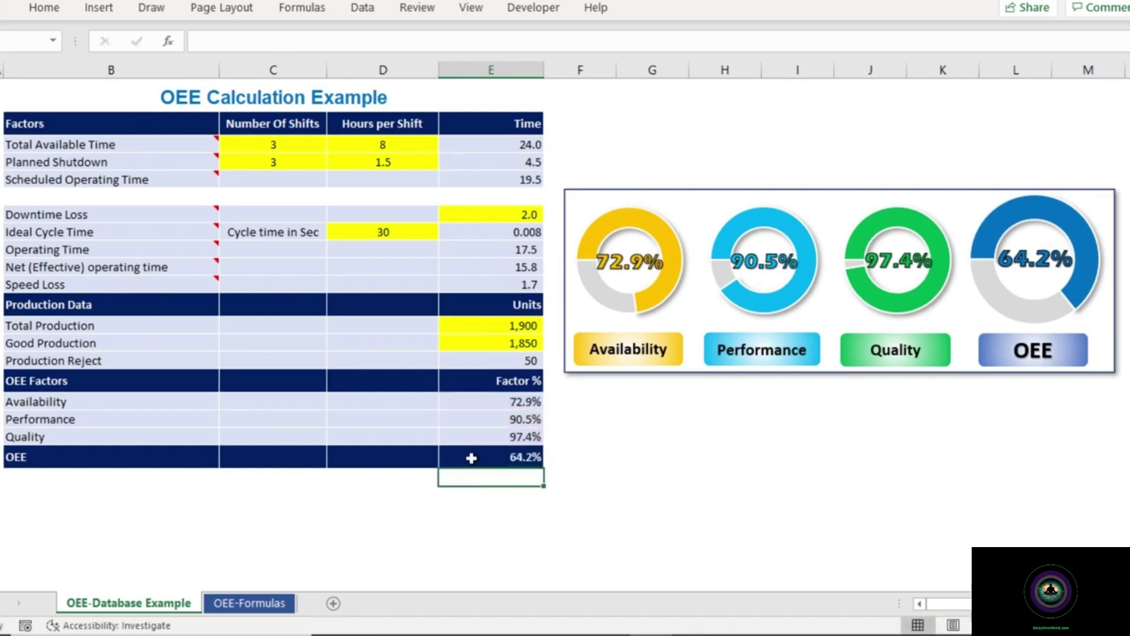
pyautogui.click(472, 457)
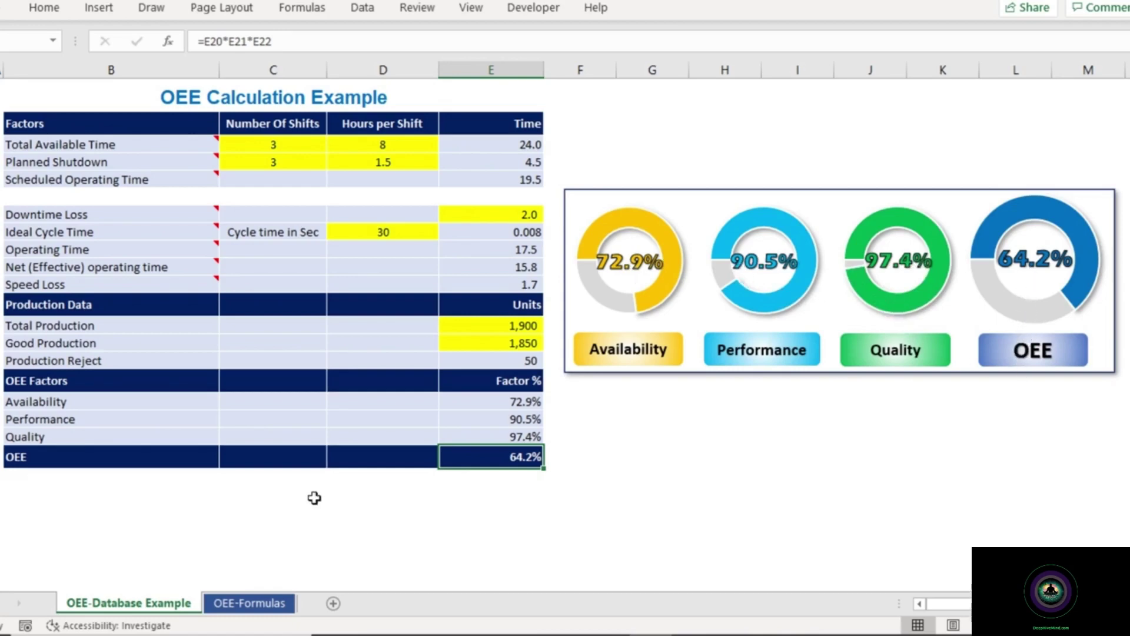
pyautogui.click(262, 605)
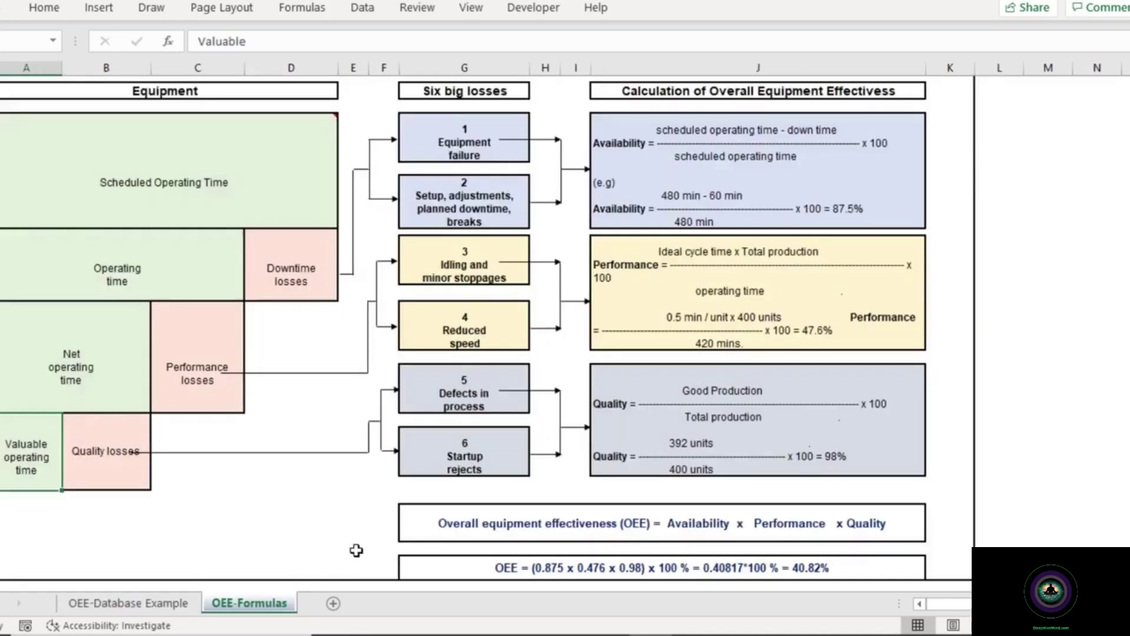